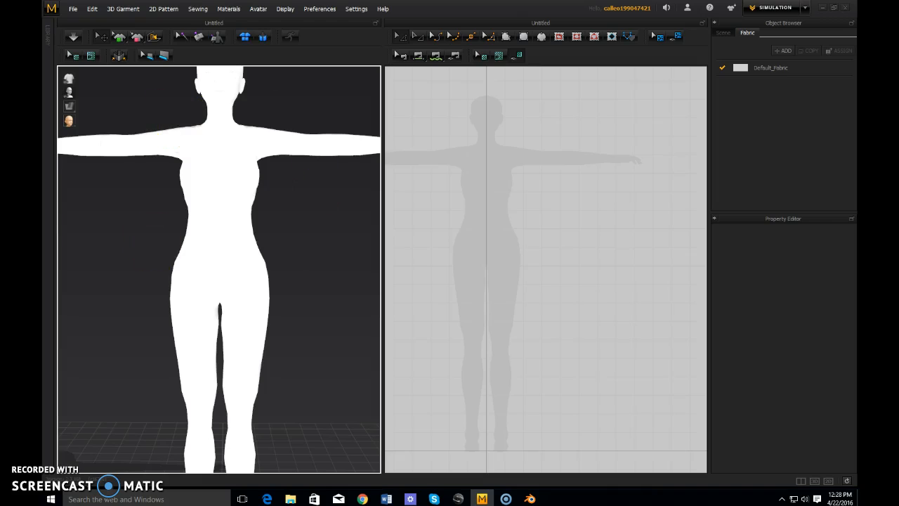
# Start an OBJ import and browse to the MD ready SHAPED folder inside NEW SL
pyautogui.click(74, 9)
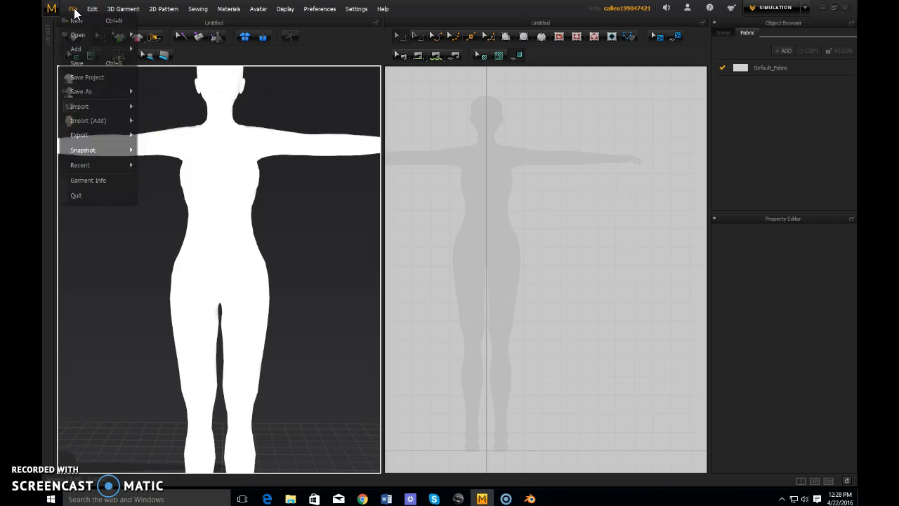
pyautogui.moveTo(99, 111)
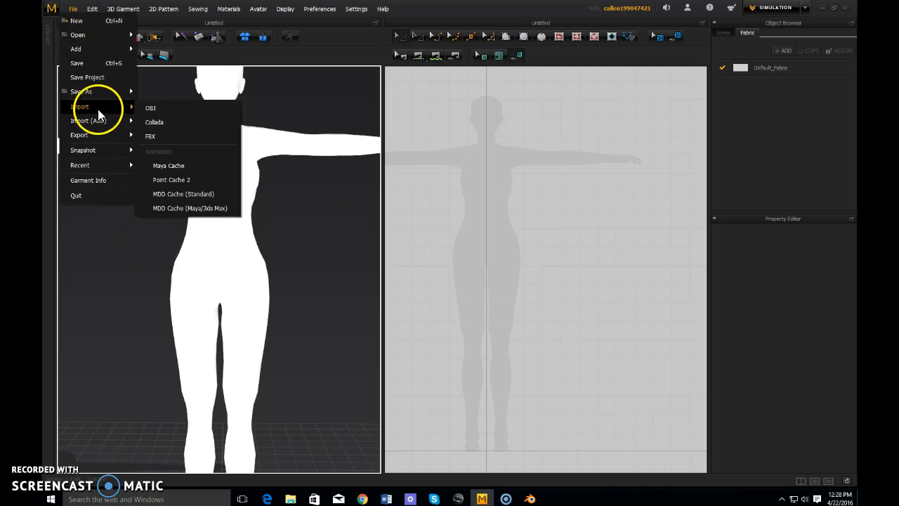
pyautogui.click(156, 110)
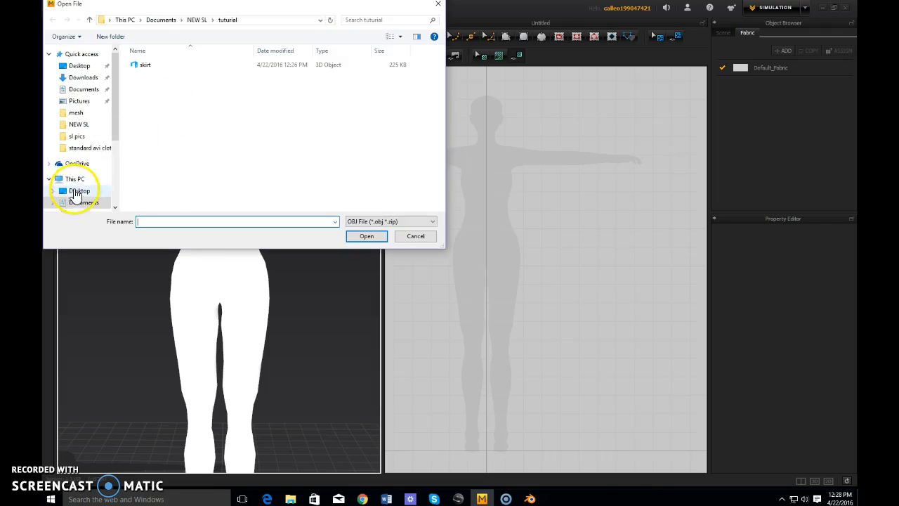
pyautogui.click(197, 21)
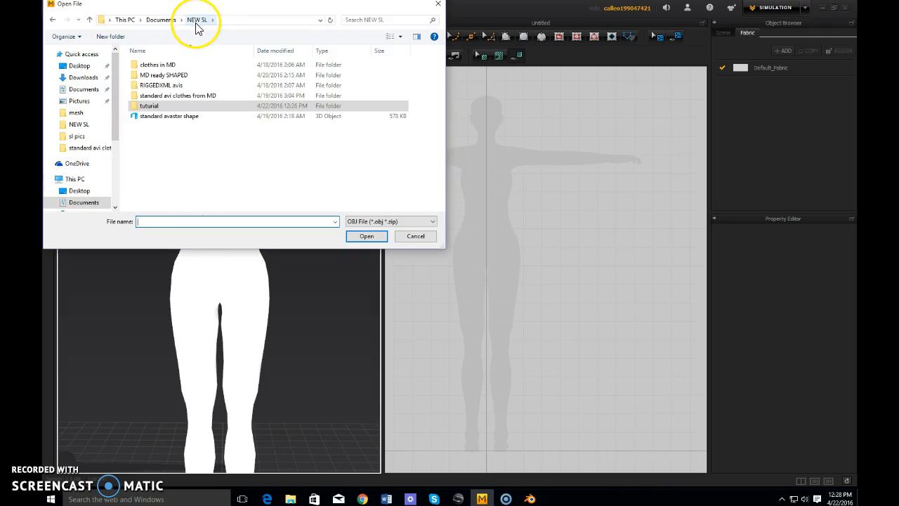
pyautogui.click(169, 75)
pyautogui.click(169, 76)
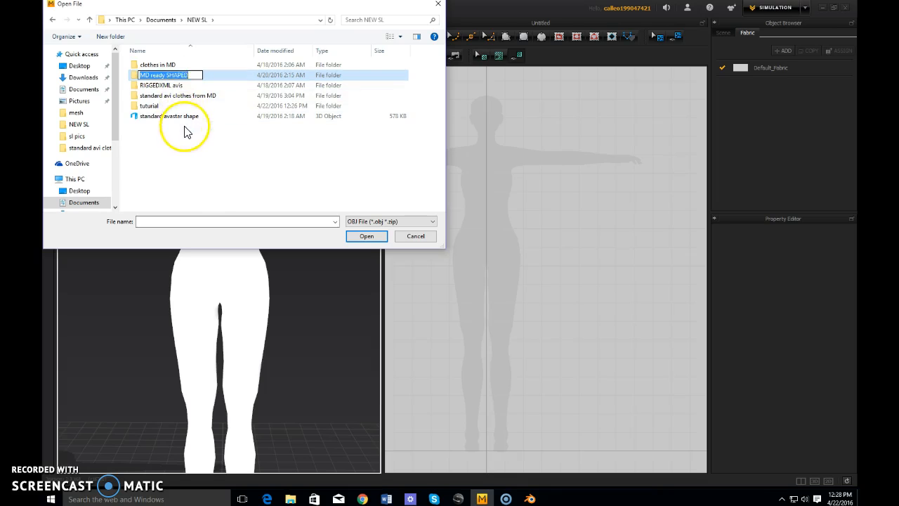
pyautogui.doubleClick(221, 79)
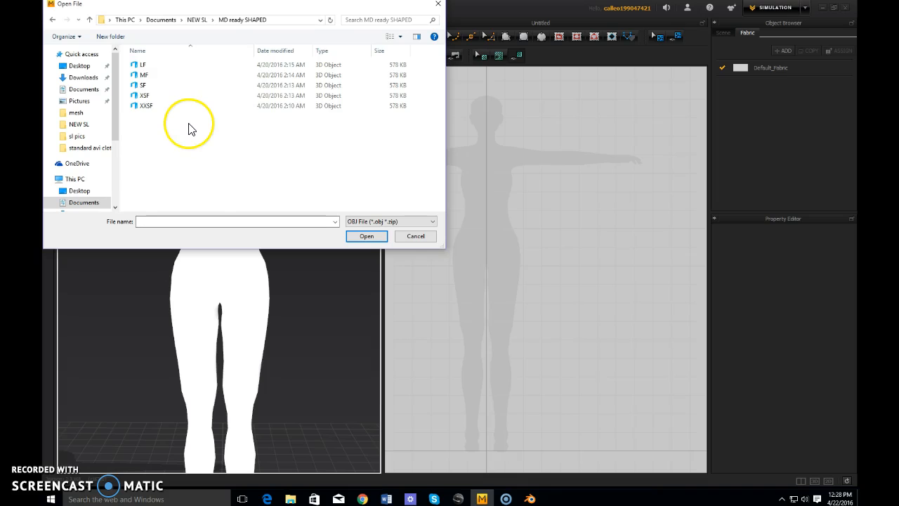
# Import the MF object as an avatar with the scale in m
pyautogui.click(153, 76)
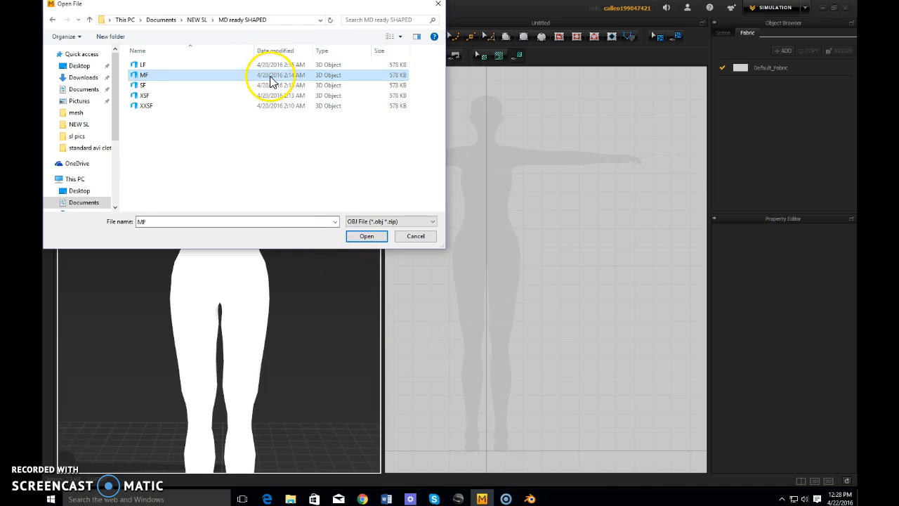
pyautogui.click(150, 75)
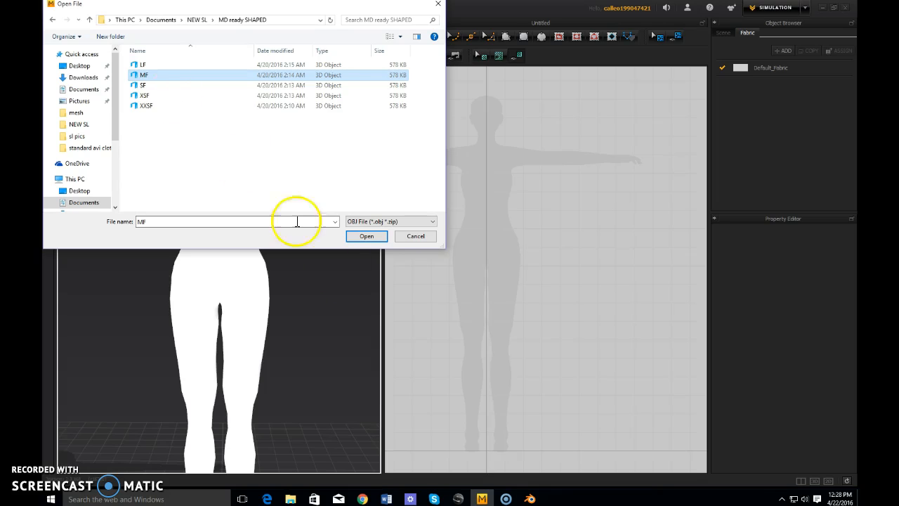
pyautogui.click(364, 237)
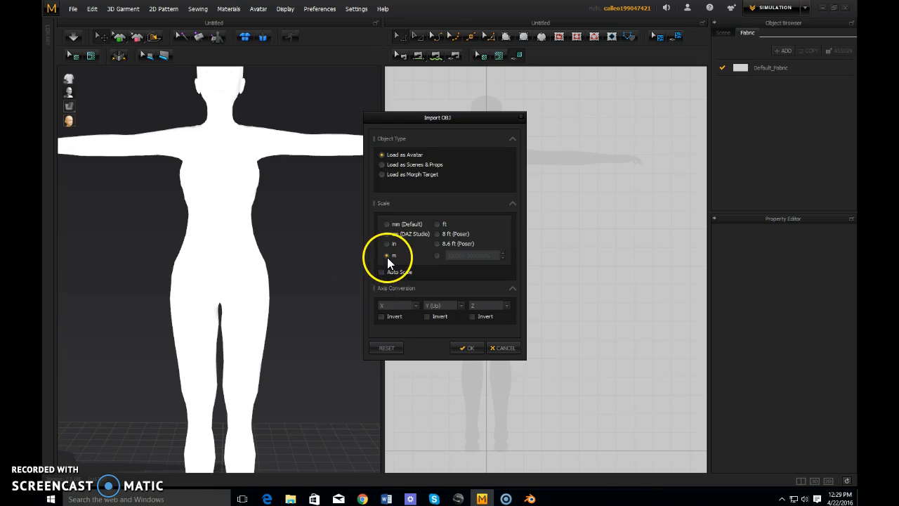
pyautogui.click(466, 349)
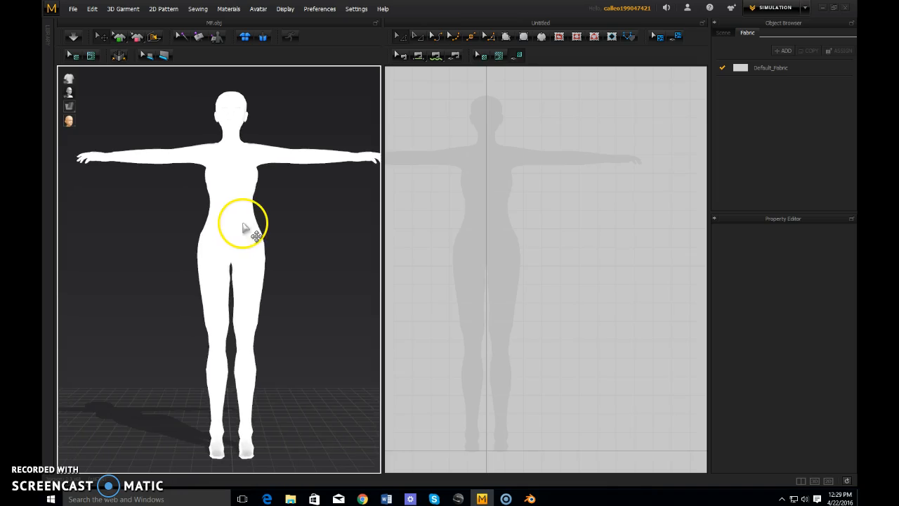
pyautogui.scroll(-1, 246, 212)
pyautogui.scroll(2, 246, 213)
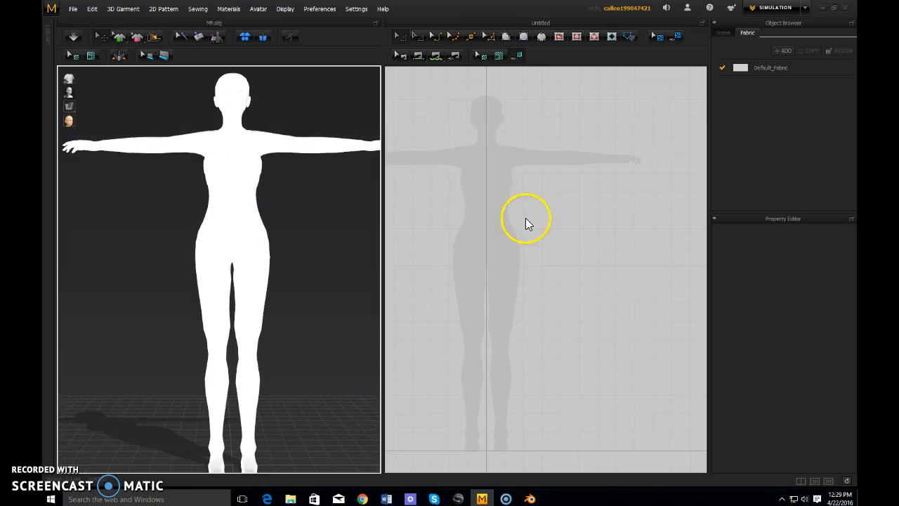
# Draw a closed polygon pattern for one half of a skirt, from waist to upper thigh, against the silhouette's centre line
pyautogui.moveTo(465, 153); pyautogui.dragTo(502, 141, button='middle')
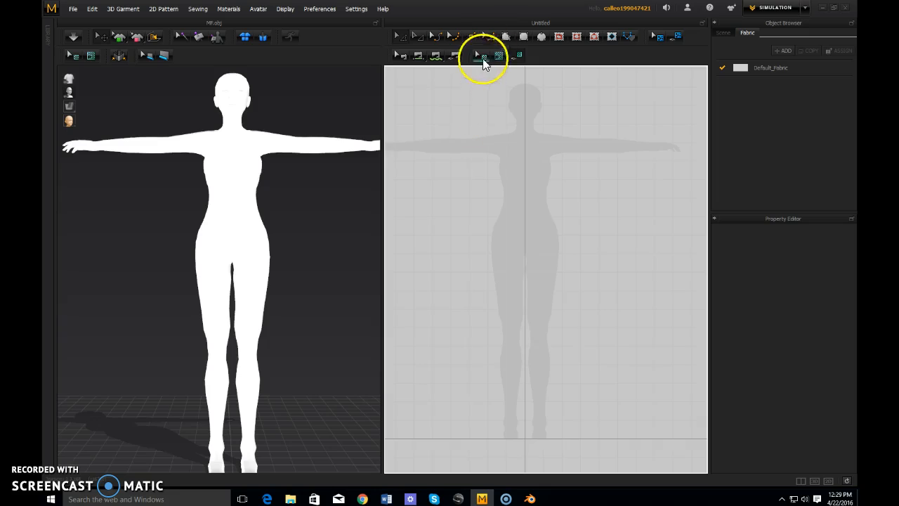
pyautogui.click(470, 36)
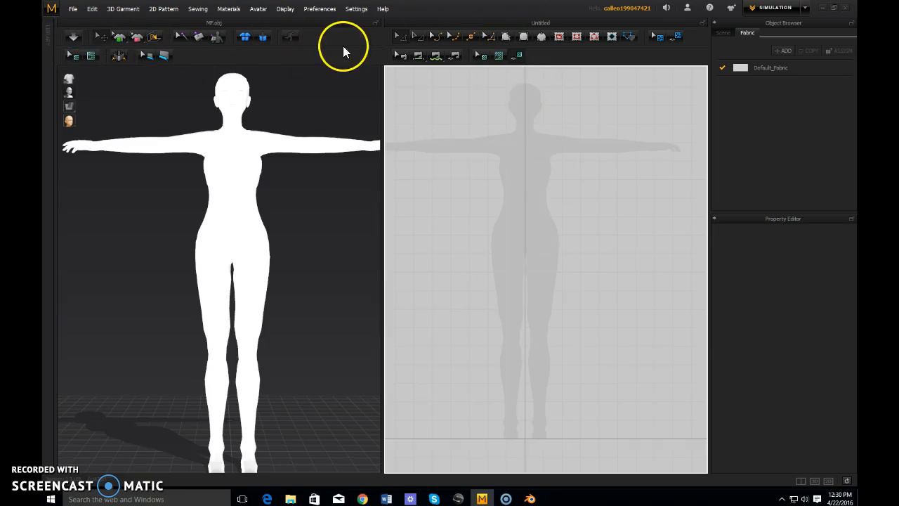
pyautogui.click(505, 35)
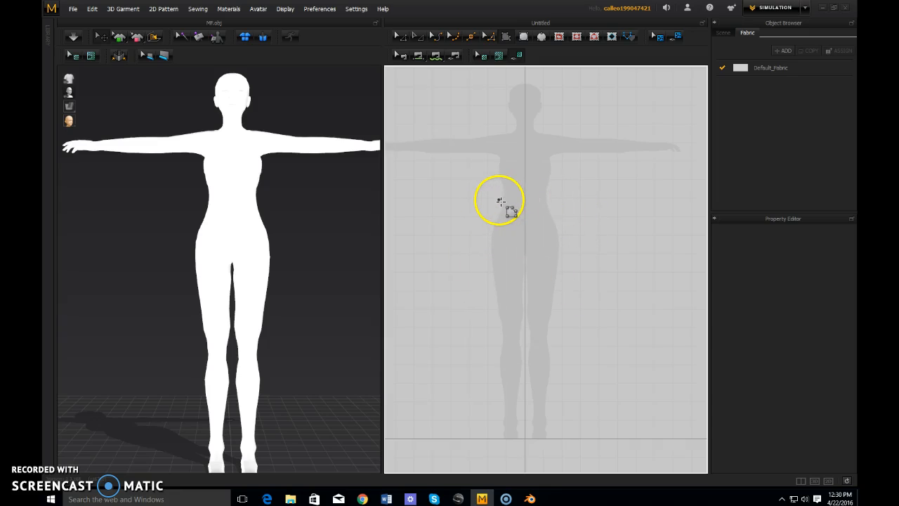
pyautogui.click(500, 201)
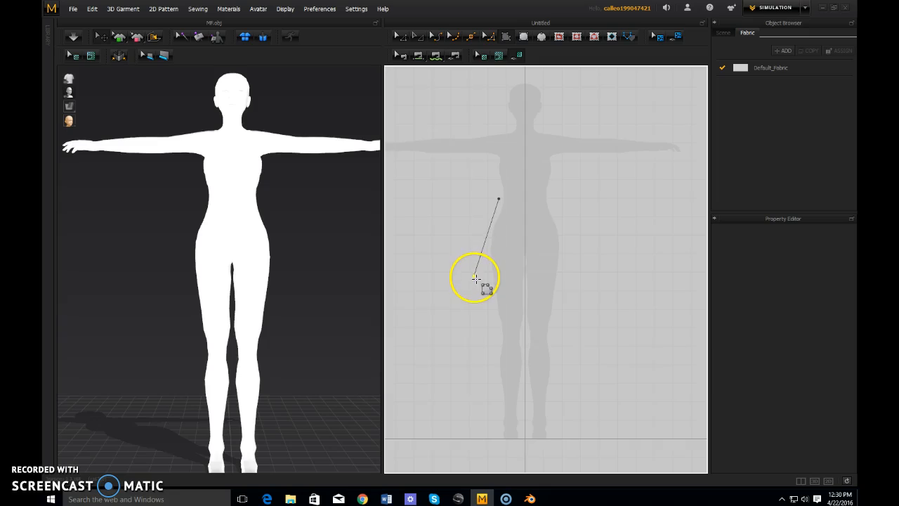
pyautogui.click(485, 255)
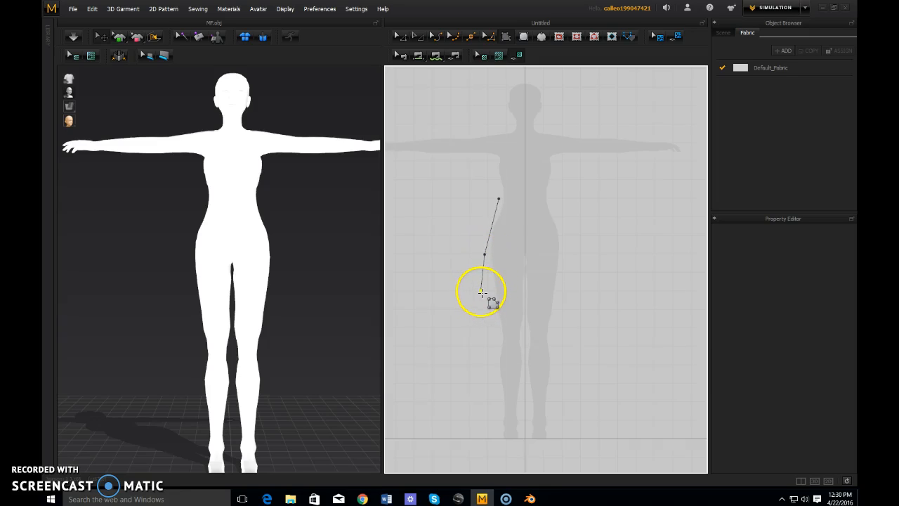
pyautogui.click(481, 291)
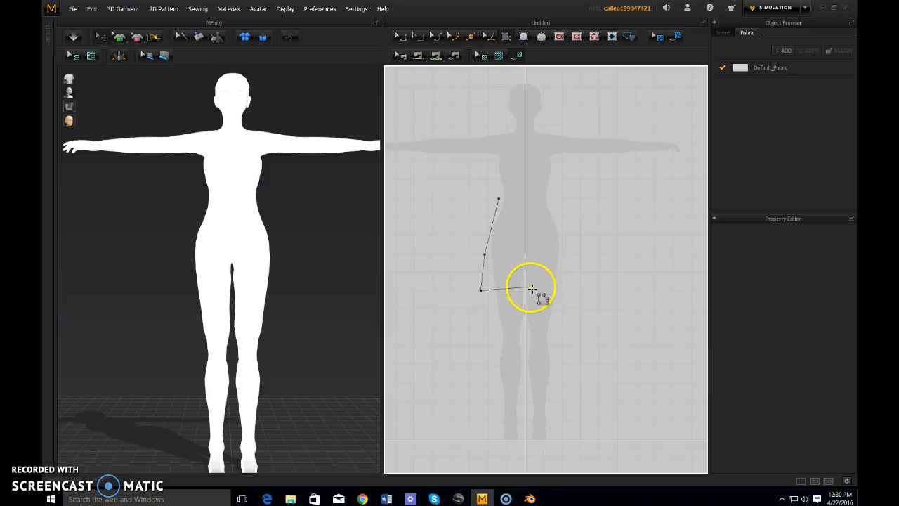
pyautogui.click(528, 290)
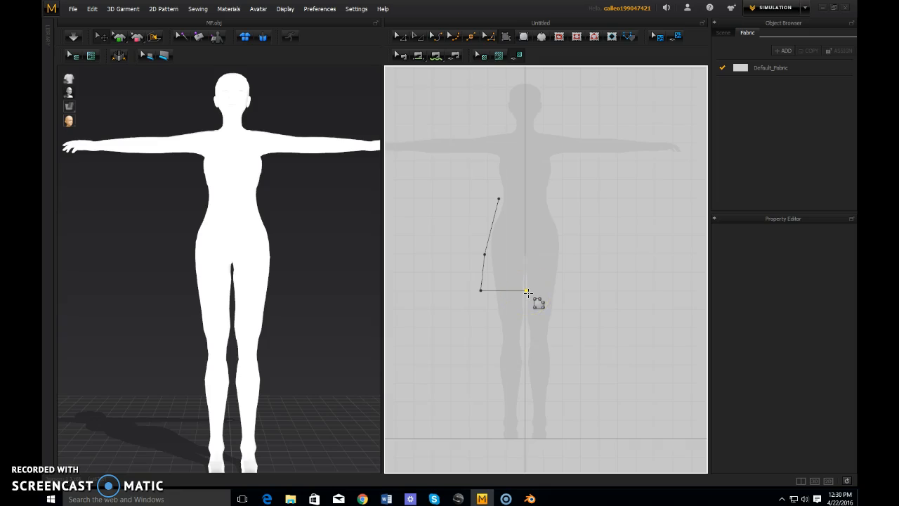
pyautogui.click(497, 201)
pyautogui.click(526, 290)
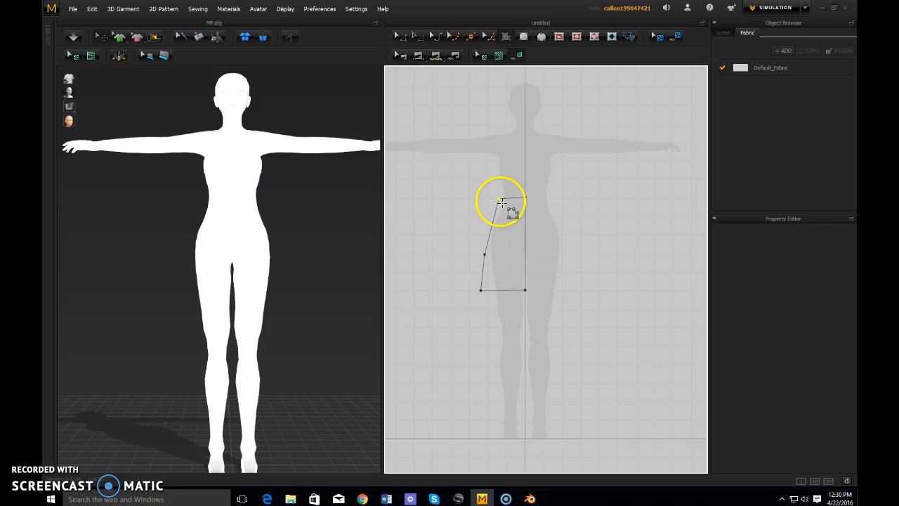
pyautogui.click(499, 201)
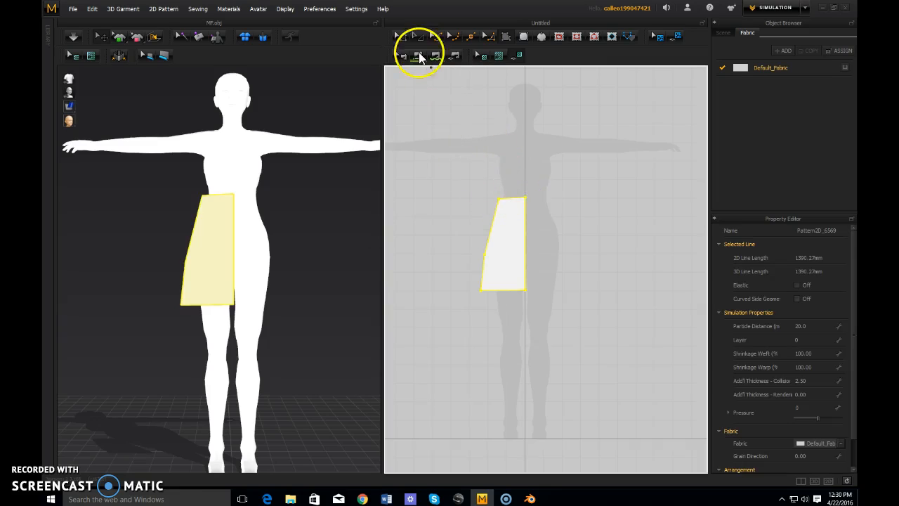
# Unfold the half skirt pattern across its vertical centre edge to make a full symmetrical panel
pyautogui.click(402, 37)
pyautogui.click(533, 201)
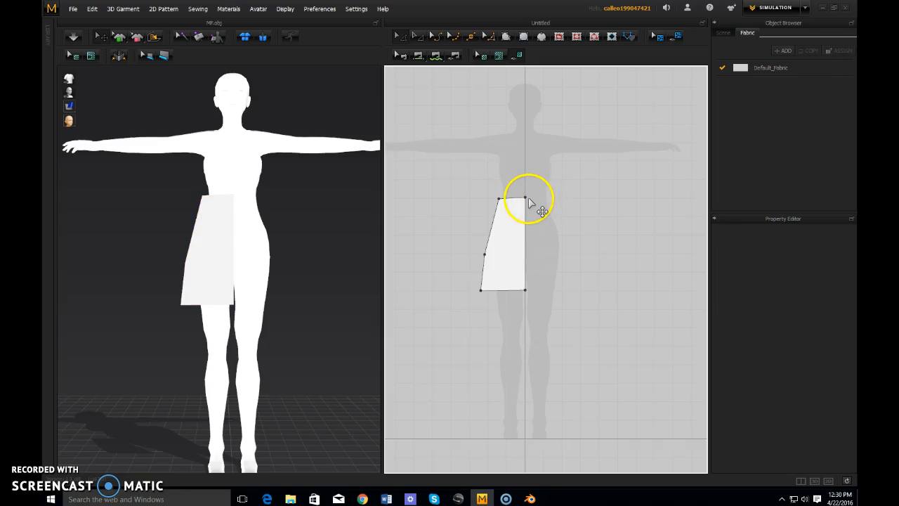
pyautogui.click(532, 203)
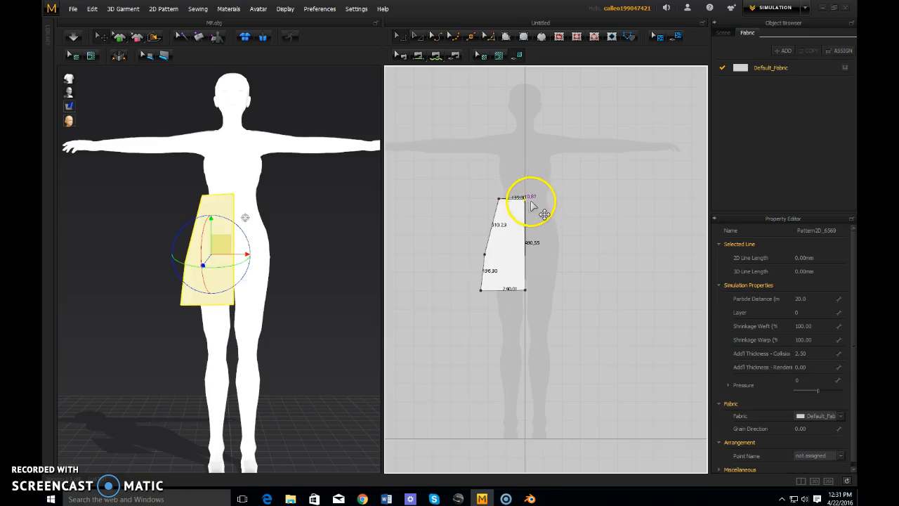
pyautogui.rightClick(526, 220)
pyautogui.click(541, 243)
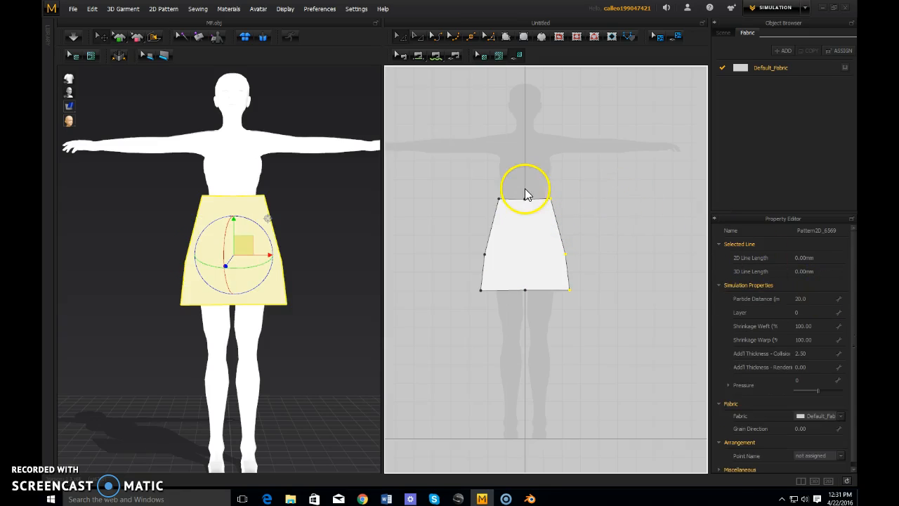
pyautogui.click(582, 203)
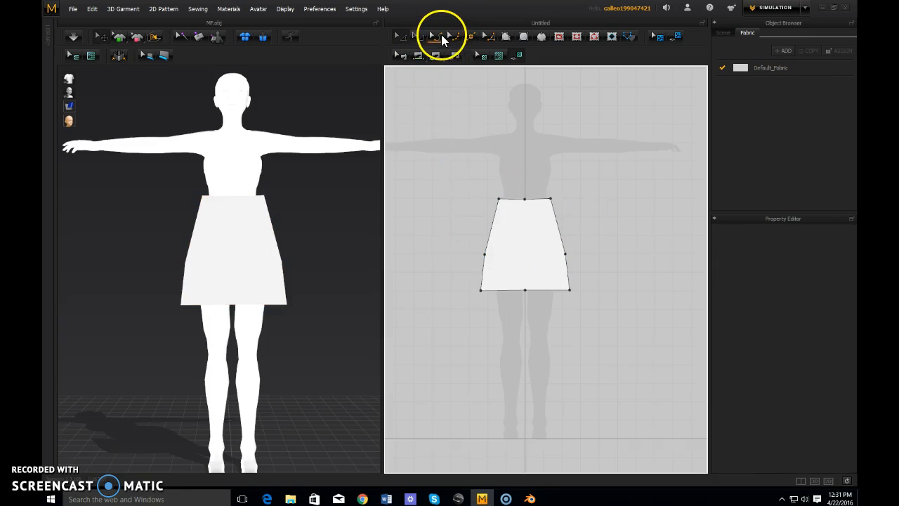
# Try to curve the upper side edge of the skirt panel, and undo the attempt
pyautogui.press('a')
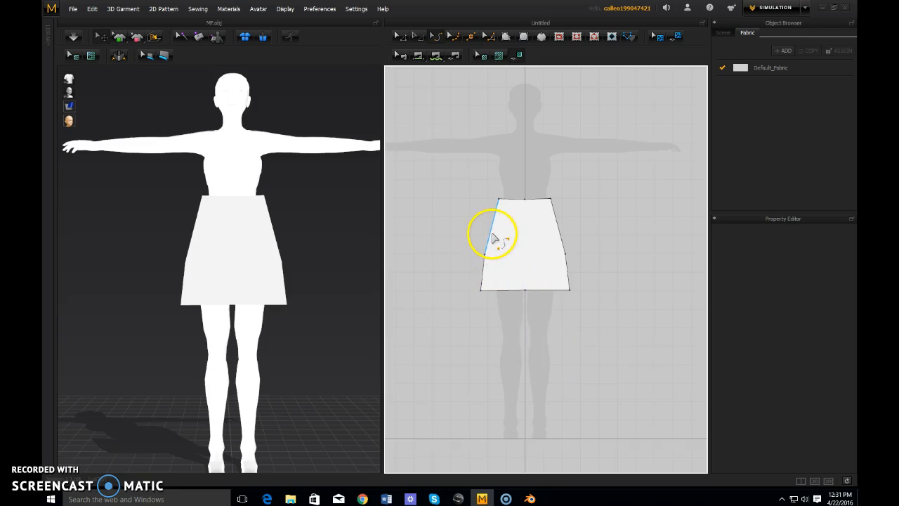
pyautogui.click(494, 239)
pyautogui.moveTo(443, 229); pyautogui.dragTo(555, 231)
pyautogui.hotkey('ctrl', 'z')
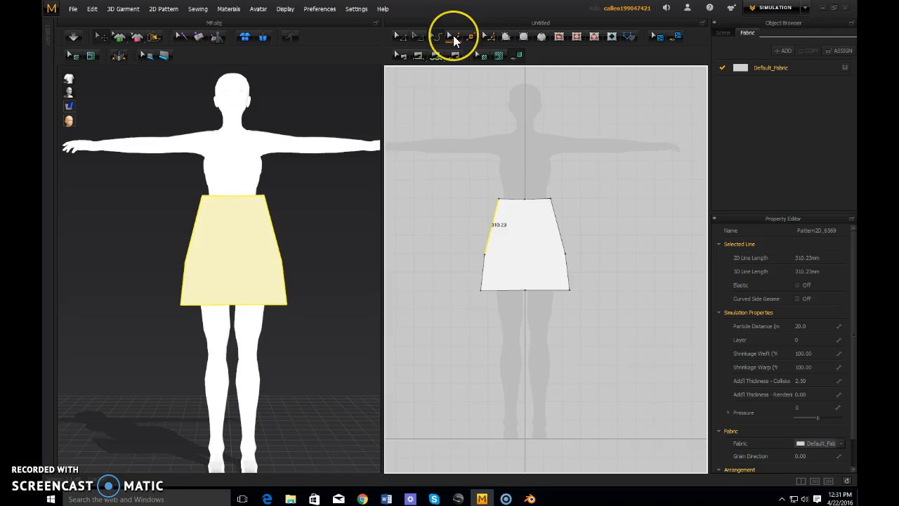
pyautogui.click(490, 40)
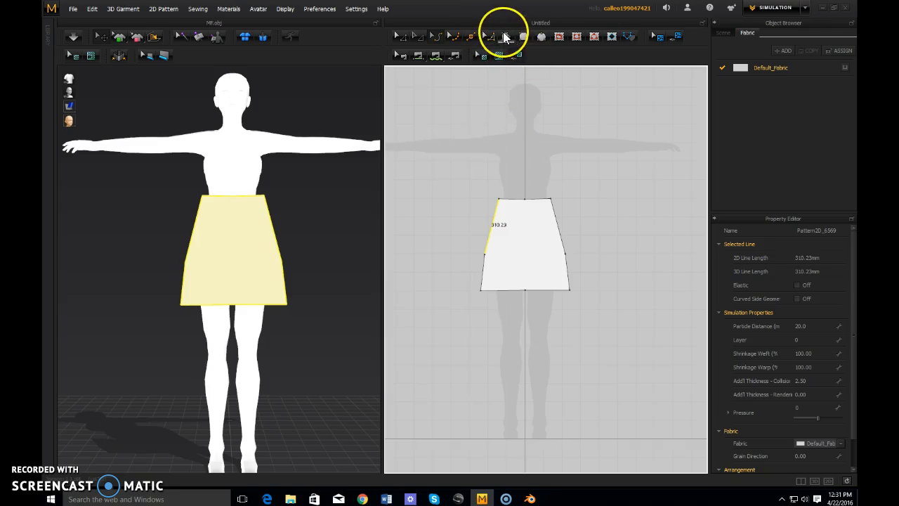
pyautogui.click(418, 55)
pyautogui.rightClick(545, 254)
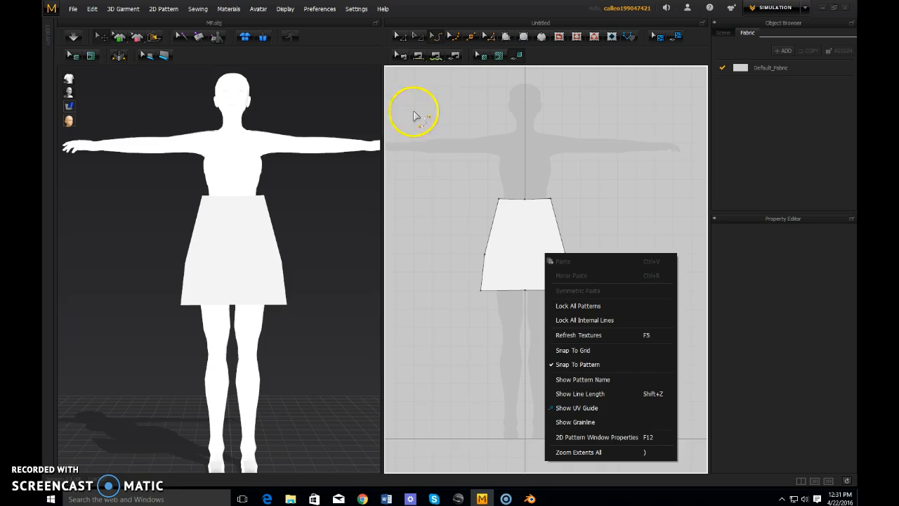
# Copy the skirt panel and mirror-paste the duplicate beside the original in the 2D pattern area
pyautogui.click(403, 39)
pyautogui.rightClick(533, 242)
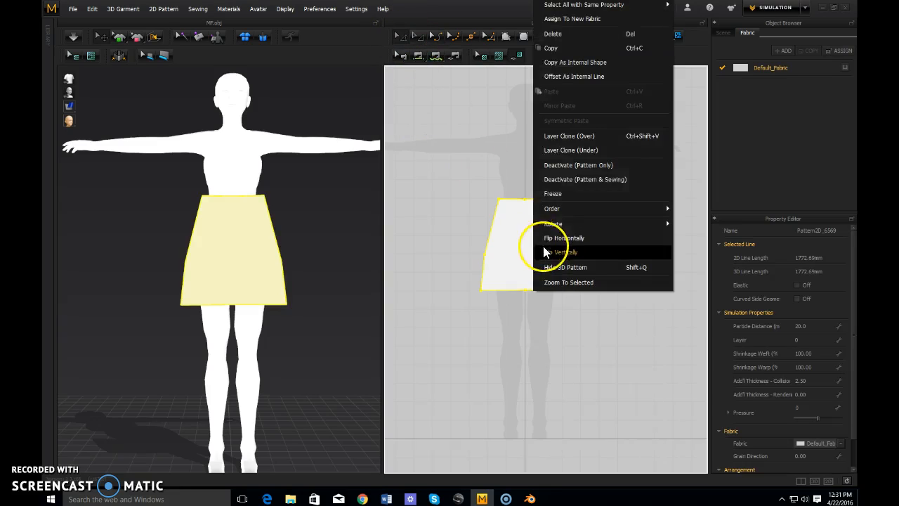
pyautogui.click(552, 48)
pyautogui.rightClick(641, 262)
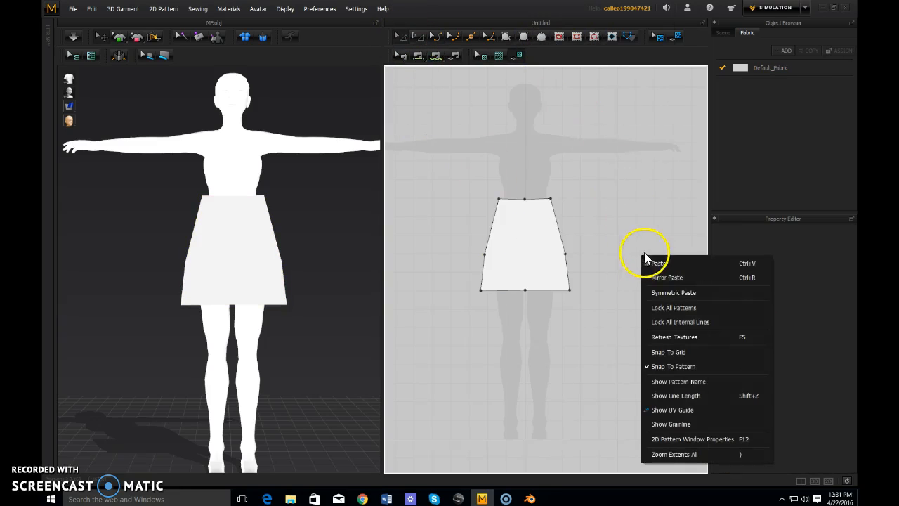
pyautogui.click(667, 277)
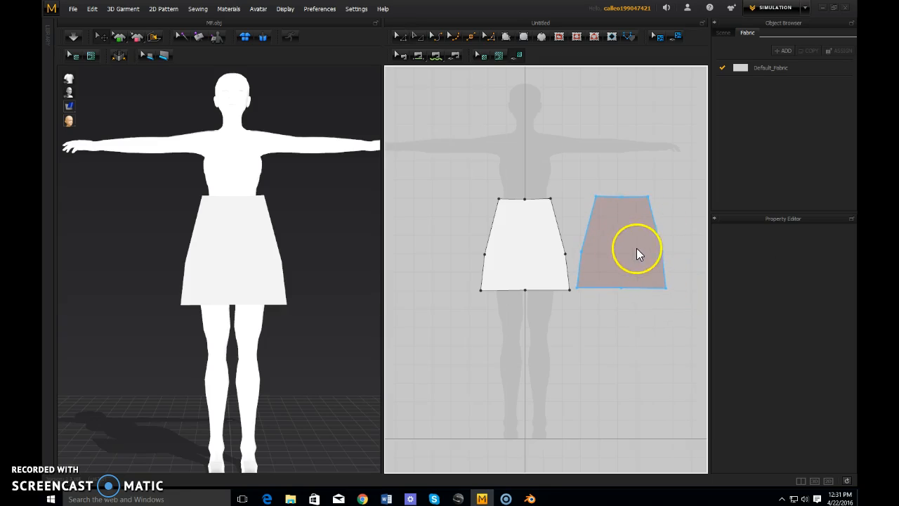
pyautogui.click(636, 248)
# Move the duplicated skirt panel behind the avatar's hips and align its height with the front panel
pyautogui.moveTo(326, 320); pyautogui.dragTo(221, 340, button='right')
pyautogui.moveTo(212, 328); pyautogui.dragTo(269, 295)
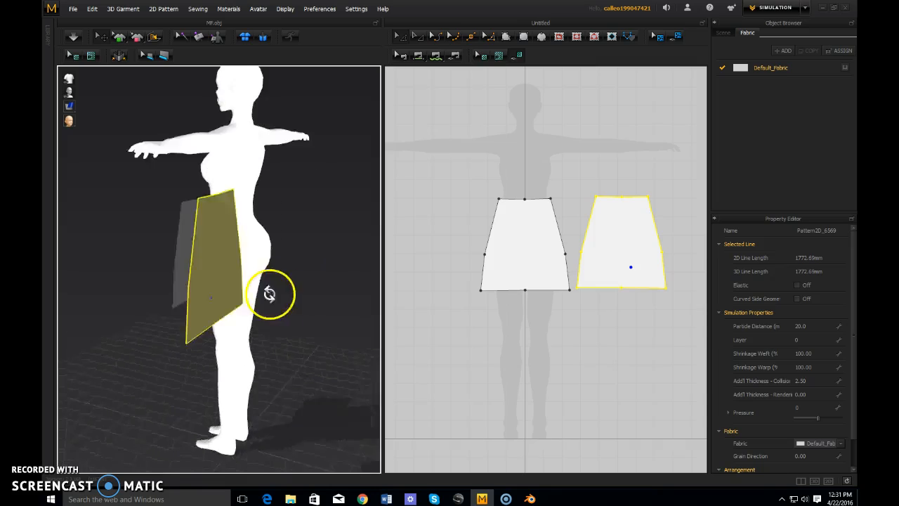
pyautogui.moveTo(269, 295); pyautogui.dragTo(124, 251, button='right')
pyautogui.moveTo(124, 251); pyautogui.dragTo(263, 261)
pyautogui.moveTo(262, 261); pyautogui.dragTo(351, 295, button='right')
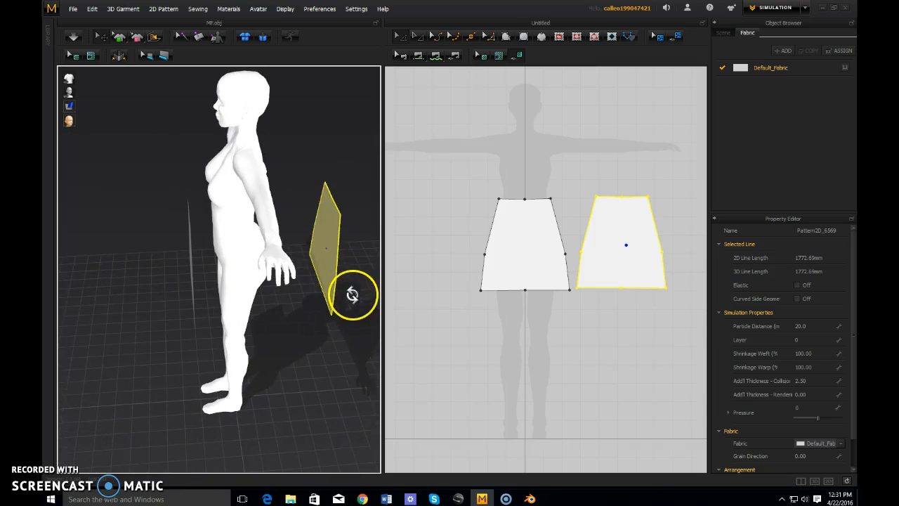
pyautogui.moveTo(333, 269); pyautogui.dragTo(284, 271)
pyautogui.moveTo(364, 273); pyautogui.dragTo(231, 233, button='right')
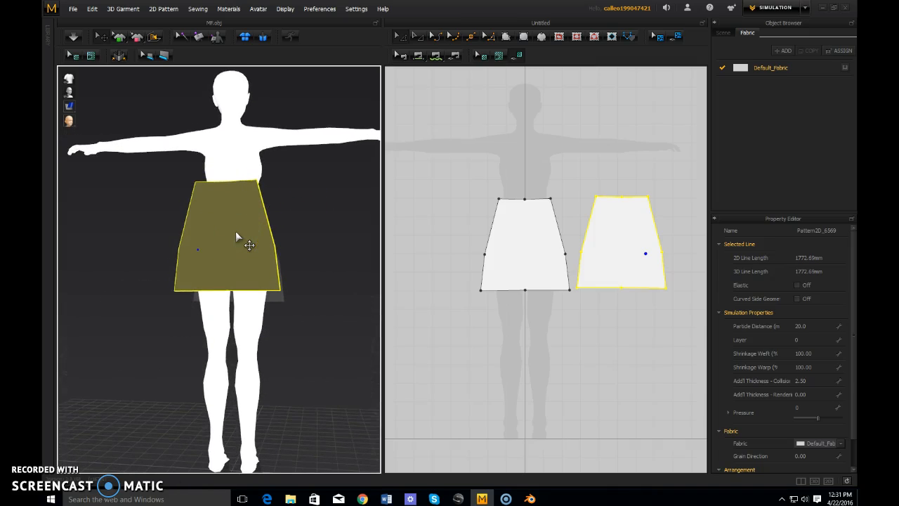
pyautogui.rightClick(236, 234)
pyautogui.moveTo(215, 226); pyautogui.dragTo(214, 241)
# Move the front skirt panel closer to the avatar's body
pyautogui.moveTo(287, 277); pyautogui.dragTo(301, 295, button='right')
pyautogui.click(242, 275)
pyautogui.moveTo(272, 282); pyautogui.dragTo(264, 281)
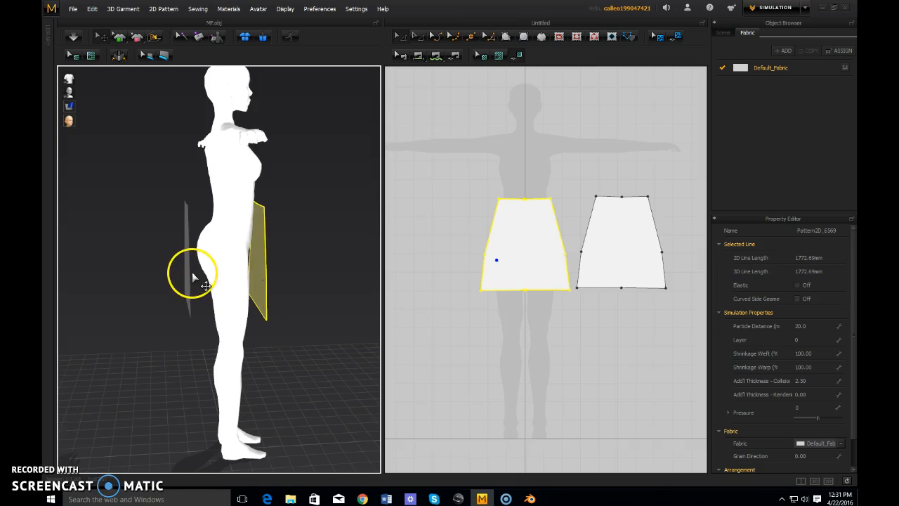
# Reposition the front skirt panel sideways in front of the avatar's hips
pyautogui.click(194, 275)
pyautogui.moveTo(245, 286); pyautogui.dragTo(144, 275, button='right')
pyautogui.click(253, 280)
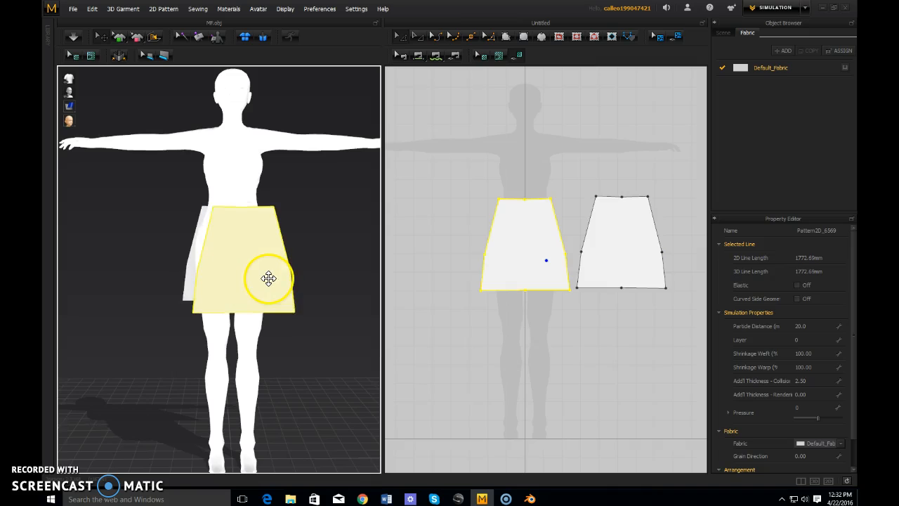
# Sew the upper and lower segments of the front panel's left side edge to the matching left edge segments of the back panel
pyautogui.click(419, 57)
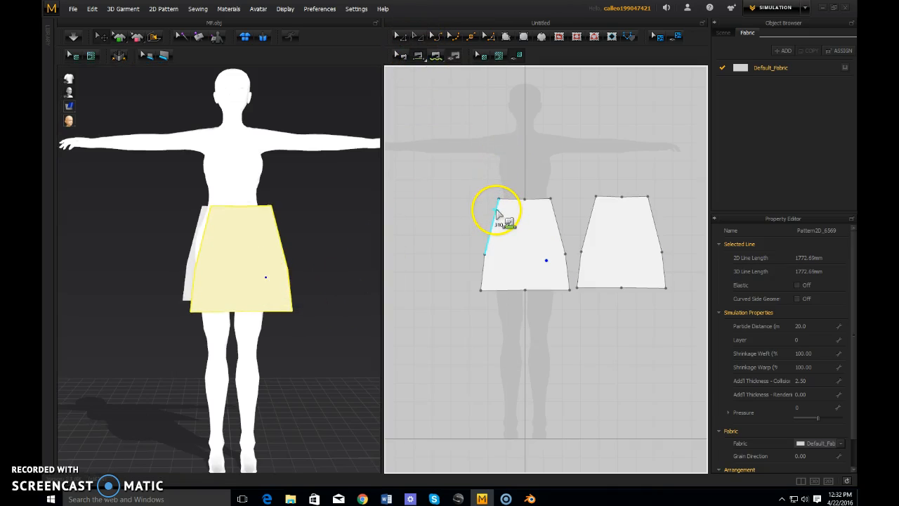
pyautogui.click(500, 215)
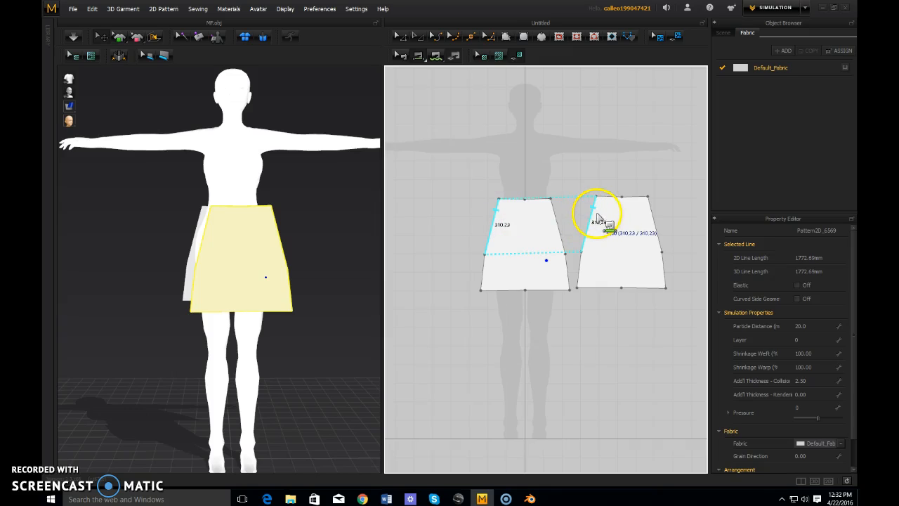
pyautogui.click(598, 217)
pyautogui.click(486, 266)
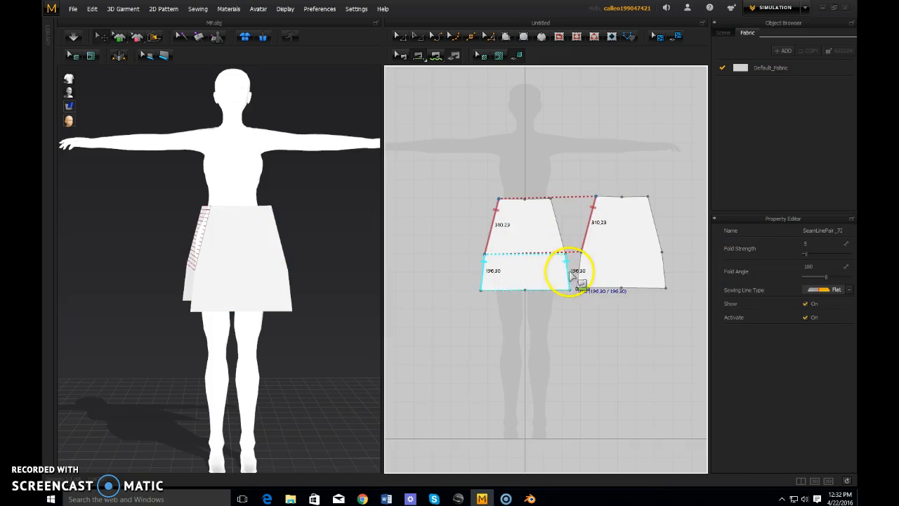
pyautogui.click(584, 274)
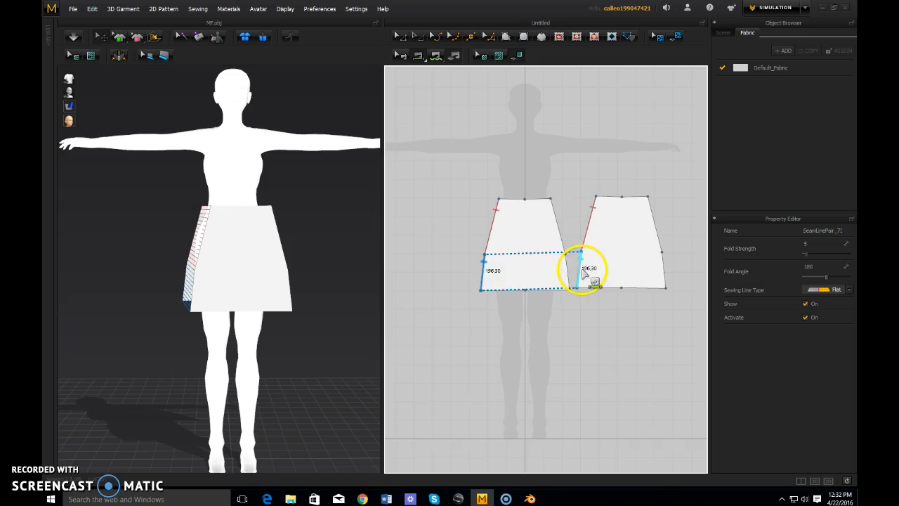
# Sew the upper and lower right side edge segments of the two skirt panels together
pyautogui.moveTo(321, 255); pyautogui.dragTo(269, 295, button='right')
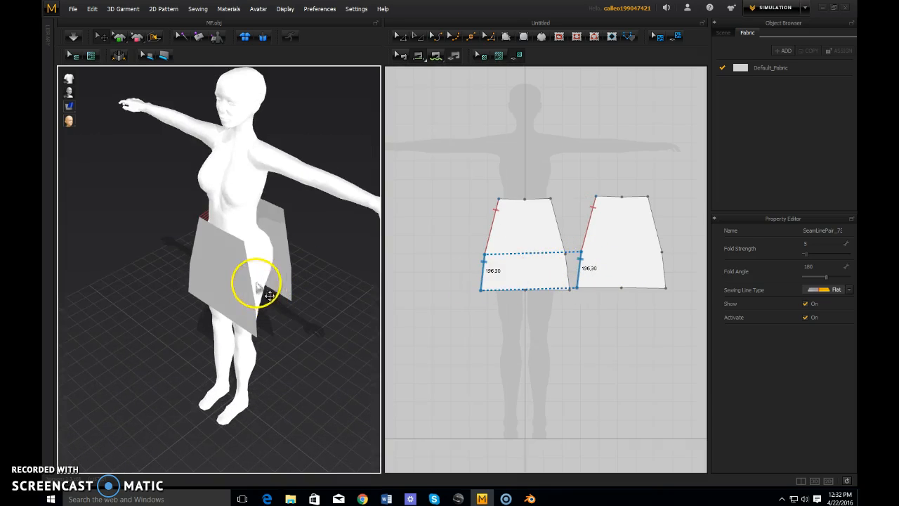
pyautogui.moveTo(242, 184)
pyautogui.mouseDown(button='right')
pyautogui.moveTo(236, 237)
pyautogui.moveTo(246, 191)
pyautogui.mouseUp(button='right')
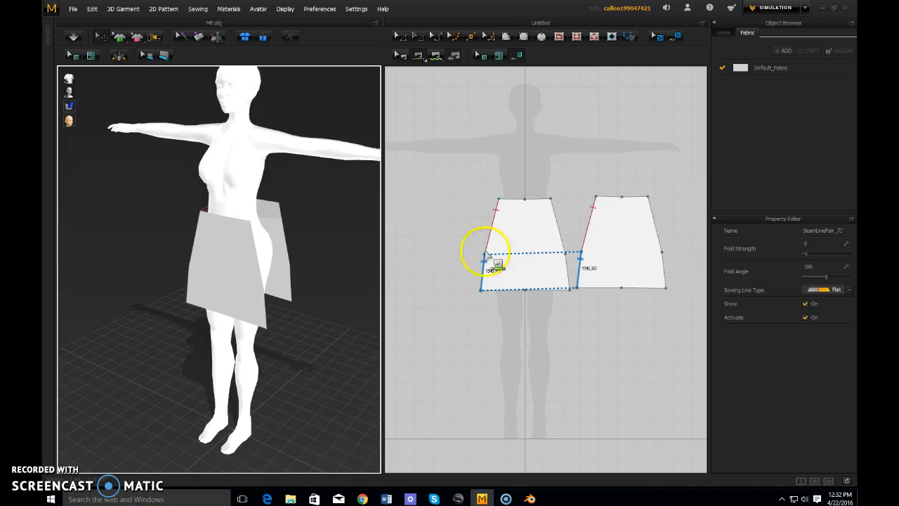
pyautogui.click(558, 221)
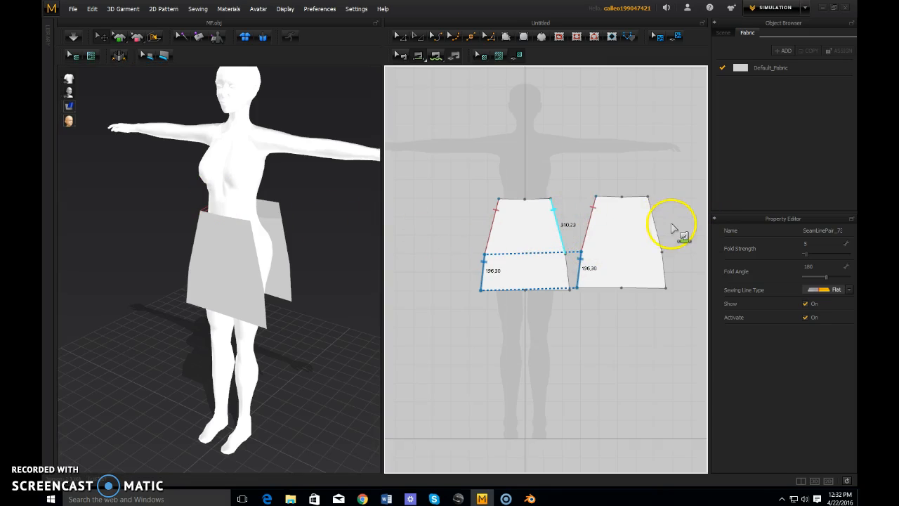
pyautogui.click(656, 225)
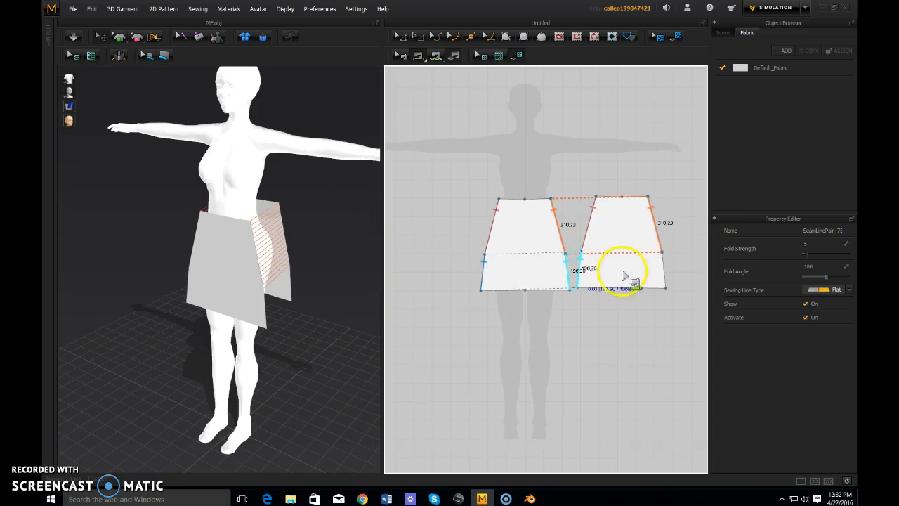
pyautogui.click(668, 268)
# Center the front panel over the back panel and run the simulation to drape the skirt on the avatar
pyautogui.moveTo(345, 296); pyautogui.dragTo(348, 273, button='right')
pyautogui.click(267, 265)
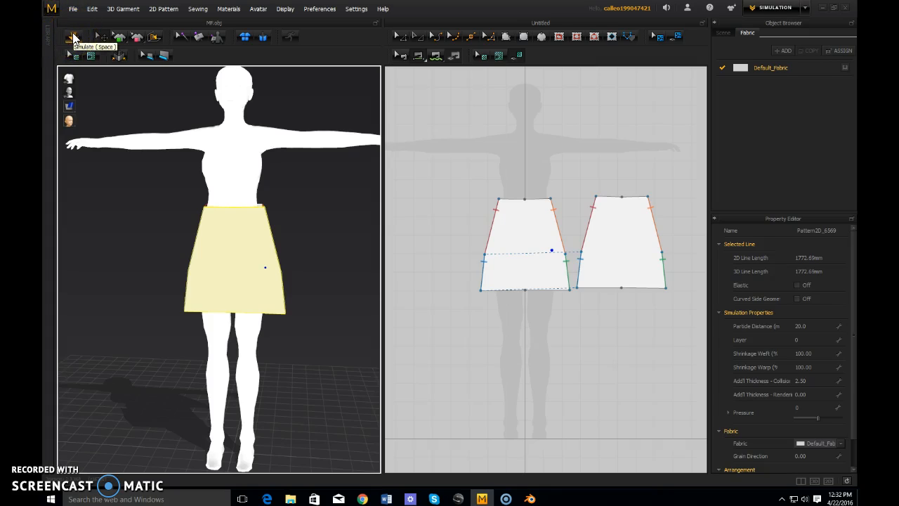
pyautogui.click(73, 36)
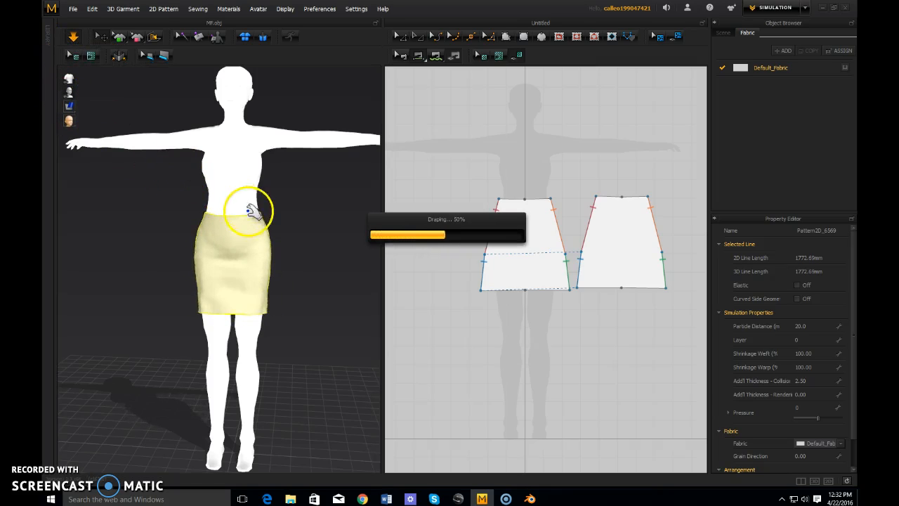
# Tug the draped skirt's back panel near the hem and examine the fit from the back, side and front
pyautogui.moveTo(293, 237); pyautogui.dragTo(249, 273, button='right')
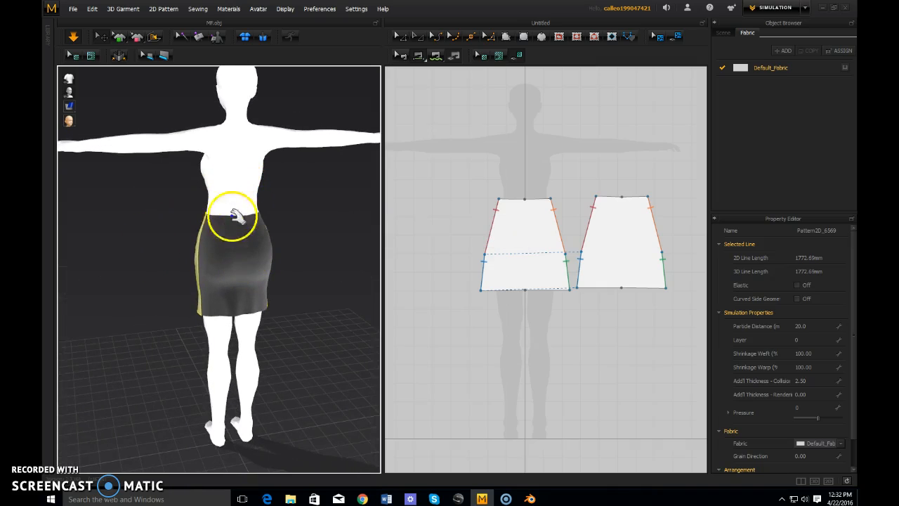
pyautogui.moveTo(295, 225); pyautogui.dragTo(255, 231, button='right')
pyautogui.moveTo(232, 309); pyautogui.dragTo(253, 288)
pyautogui.scroll(5, 245, 309)
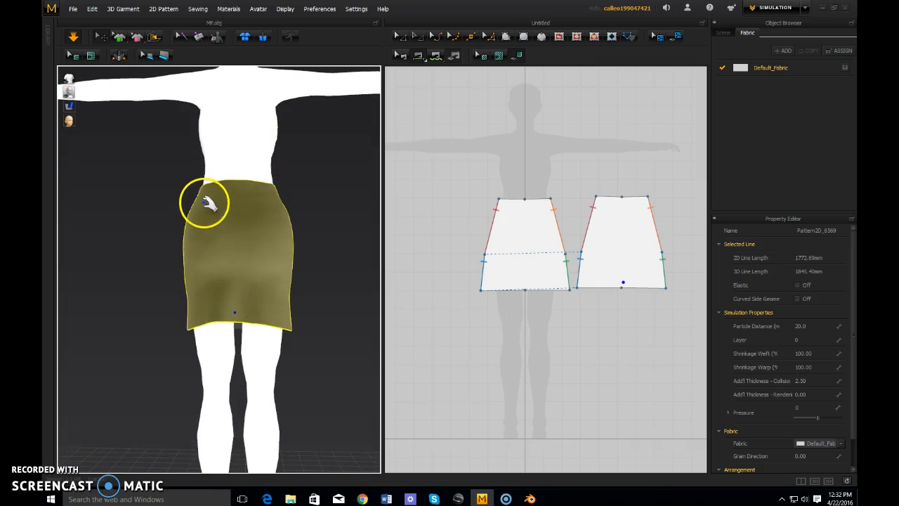
pyautogui.moveTo(291, 185); pyautogui.dragTo(128, 195, button='right')
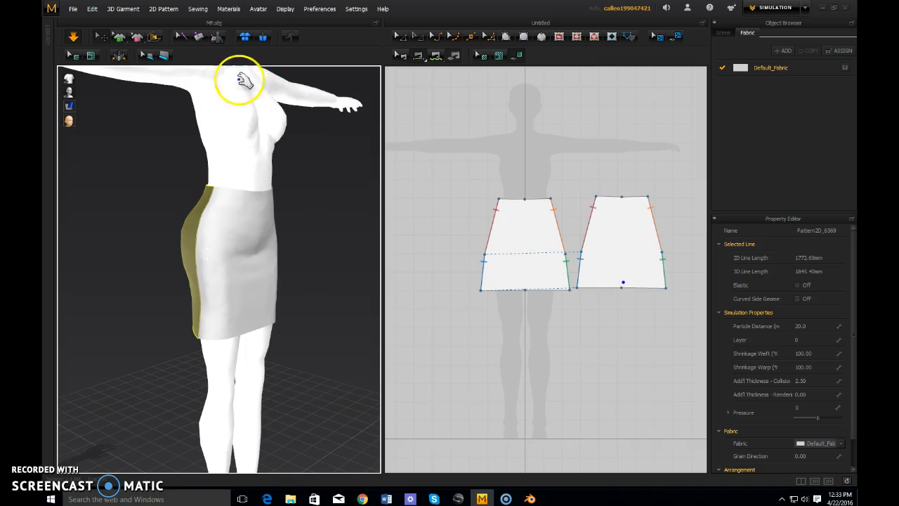
pyautogui.moveTo(261, 200); pyautogui.dragTo(221, 194, button='right')
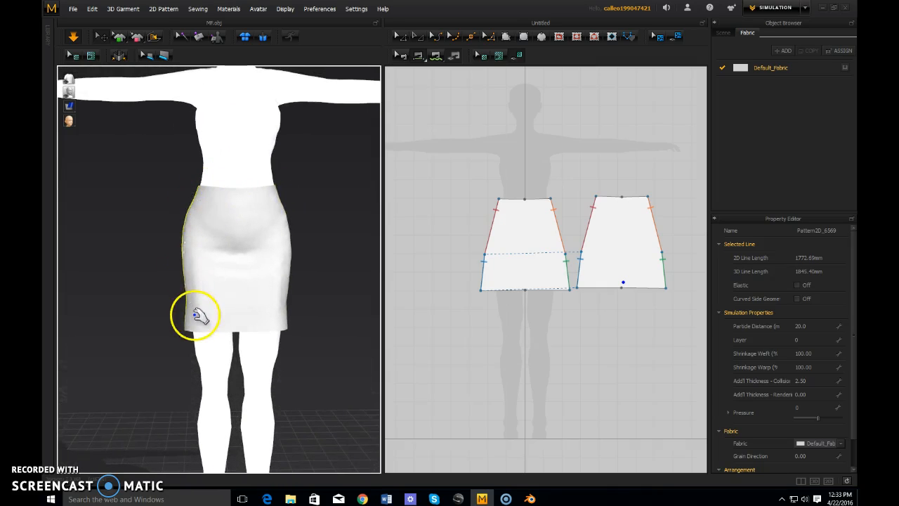
pyautogui.moveTo(201, 283); pyautogui.dragTo(215, 260, button='right')
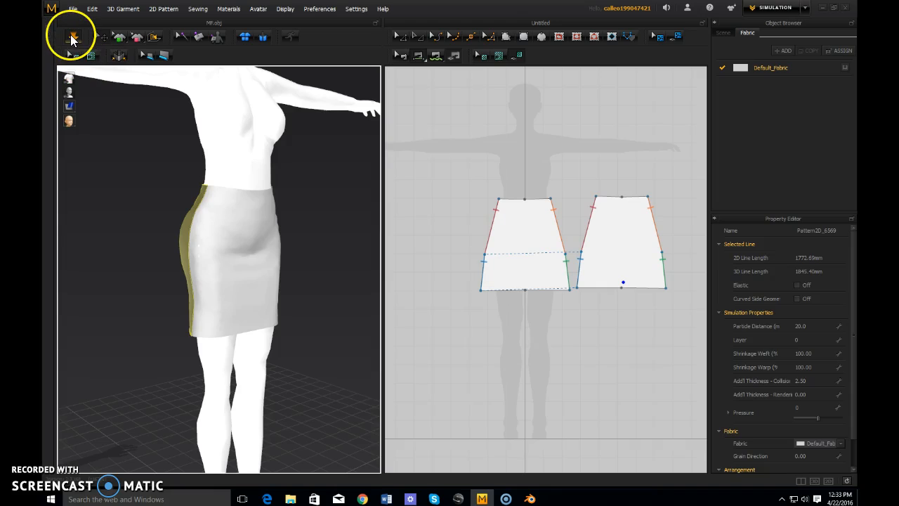
pyautogui.click(247, 38)
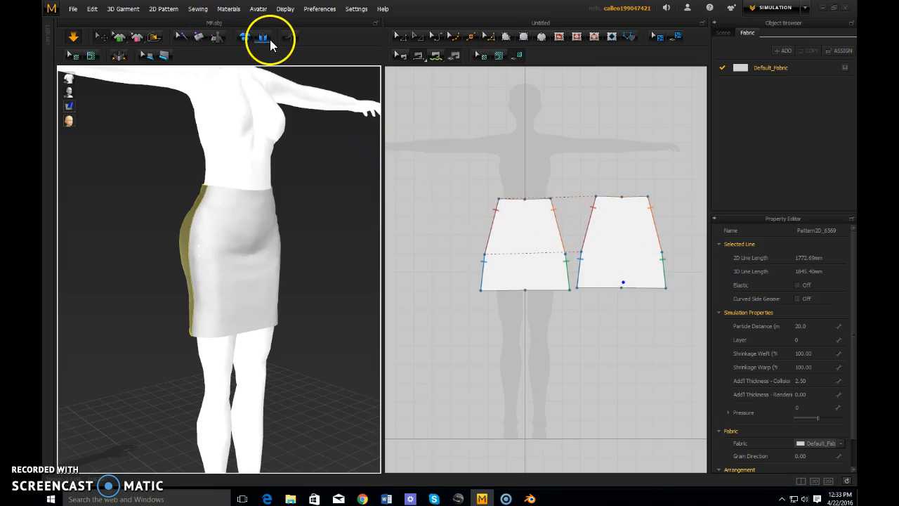
pyautogui.moveTo(187, 157); pyautogui.dragTo(147, 168, button='right')
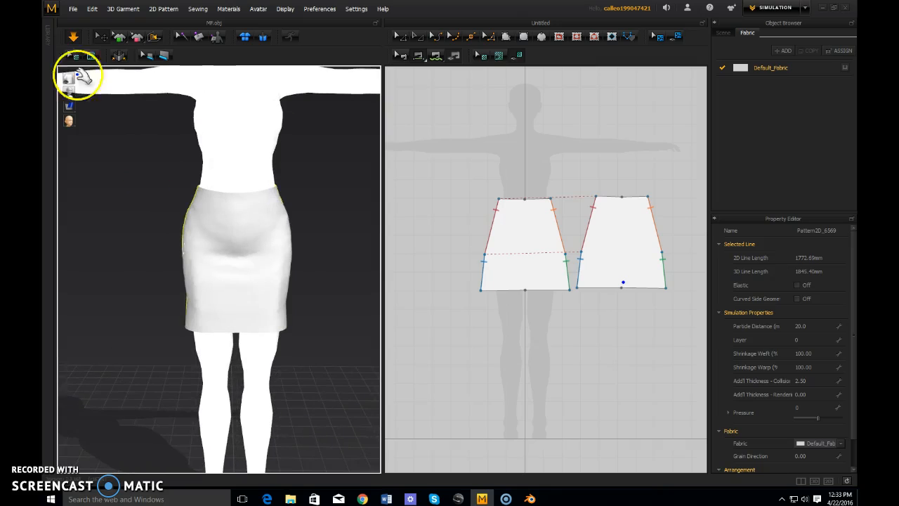
# Start an OBJ export of the skirt and choose the tuturial folder inside NEW SL as the destination
pyautogui.click(73, 9)
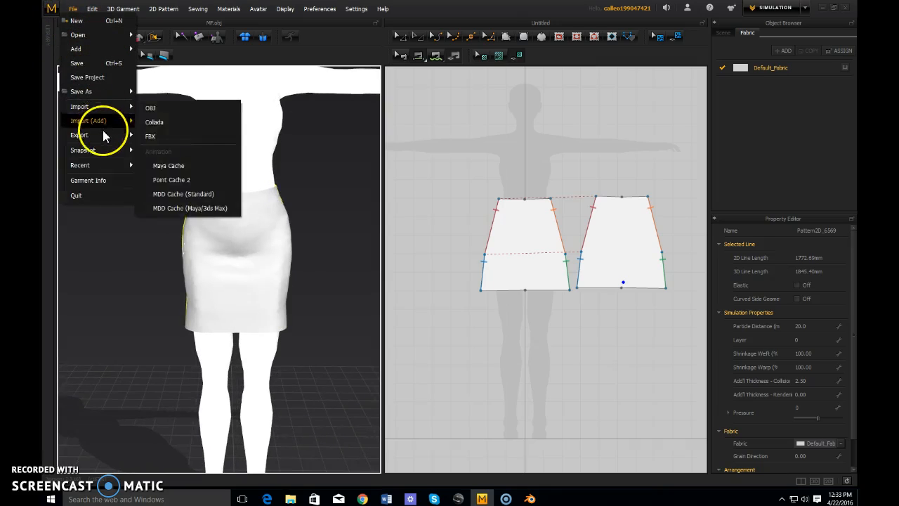
pyautogui.moveTo(104, 133)
pyautogui.click(170, 137)
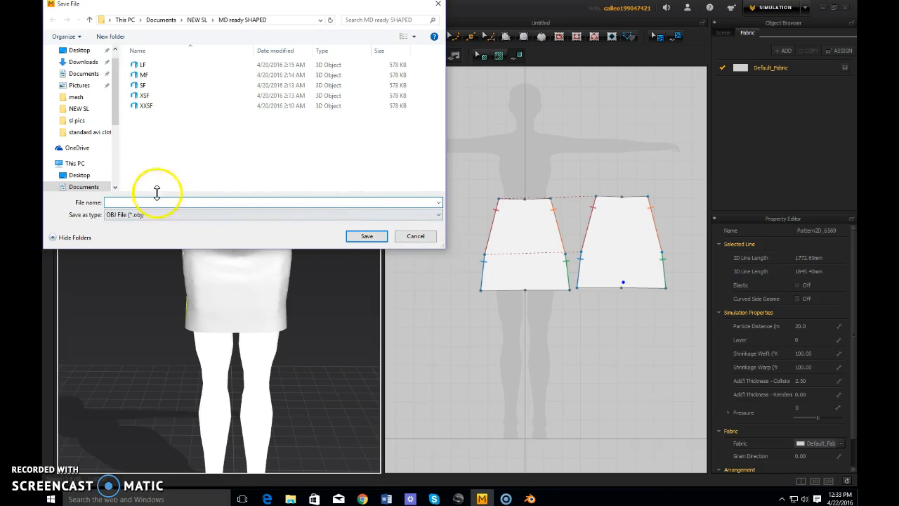
pyautogui.click(197, 19)
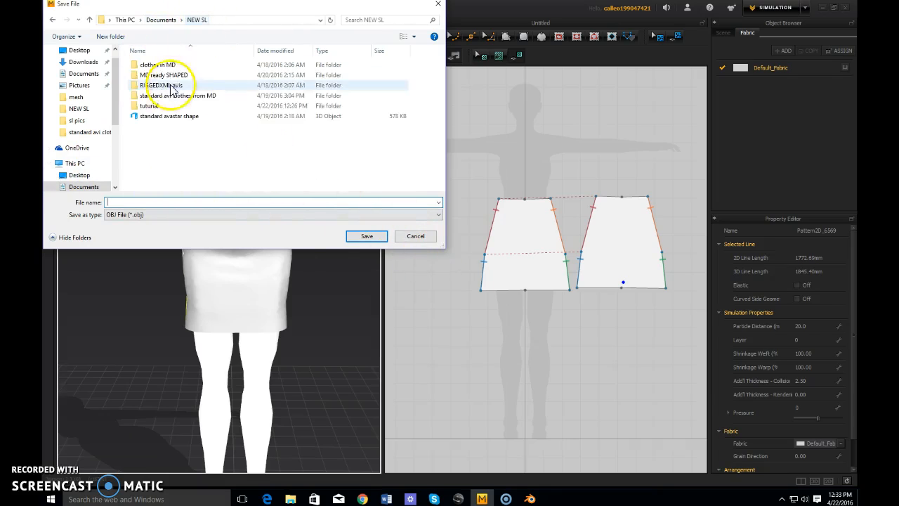
pyautogui.click(158, 116)
pyautogui.click(156, 107)
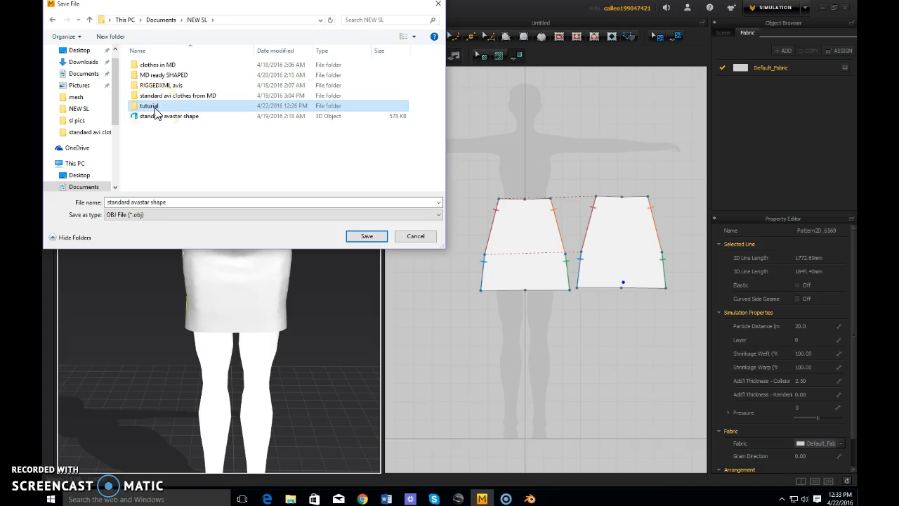
pyautogui.doubleClick(156, 113)
# Name the file skirt2 and export all patterns as a single welded, thin object at metre scale
pyautogui.moveTo(165, 201); pyautogui.dragTo(88, 207)
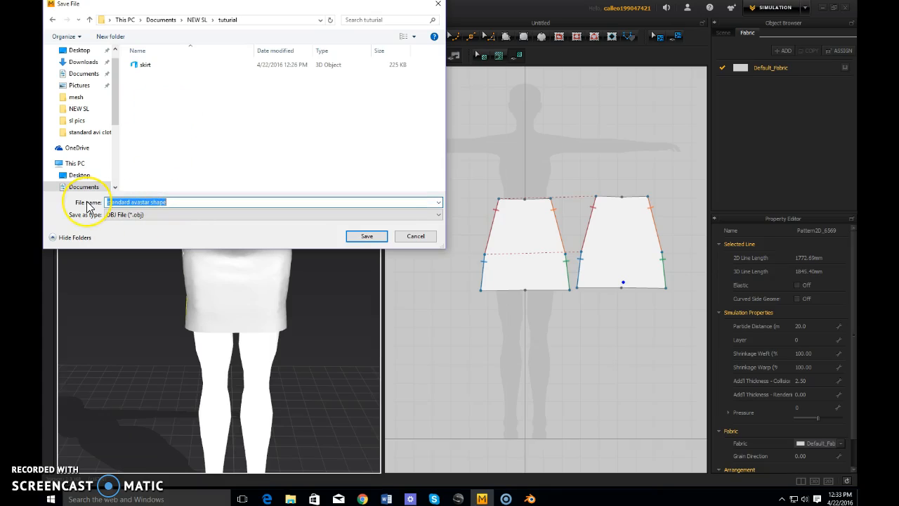
pyautogui.write('skirt1')
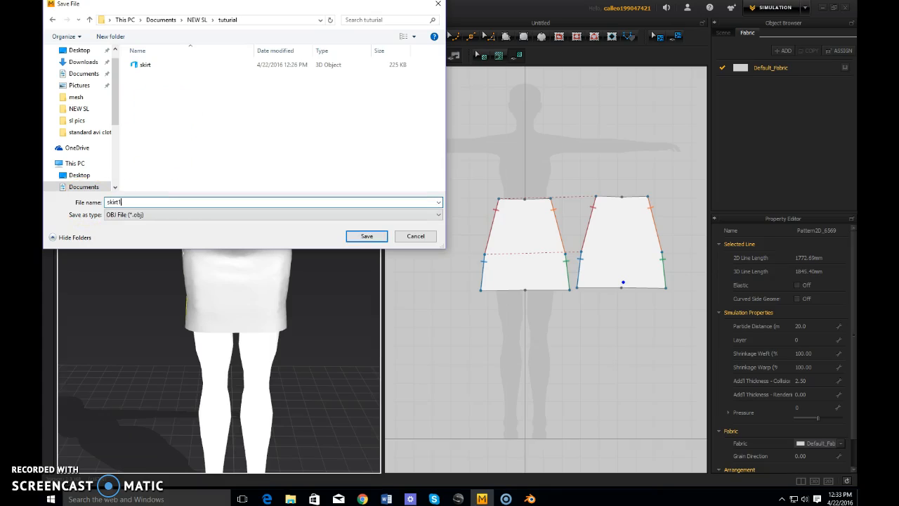
pyautogui.press('Return')
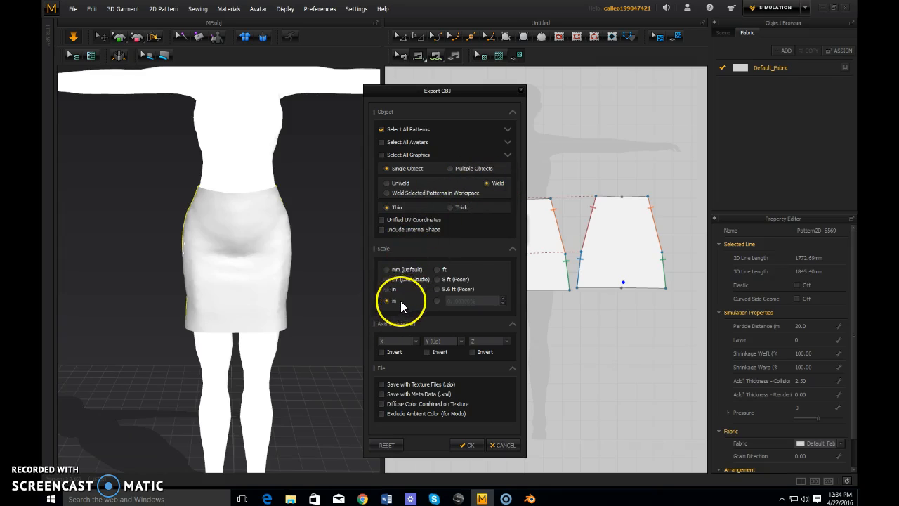
pyautogui.click(468, 444)
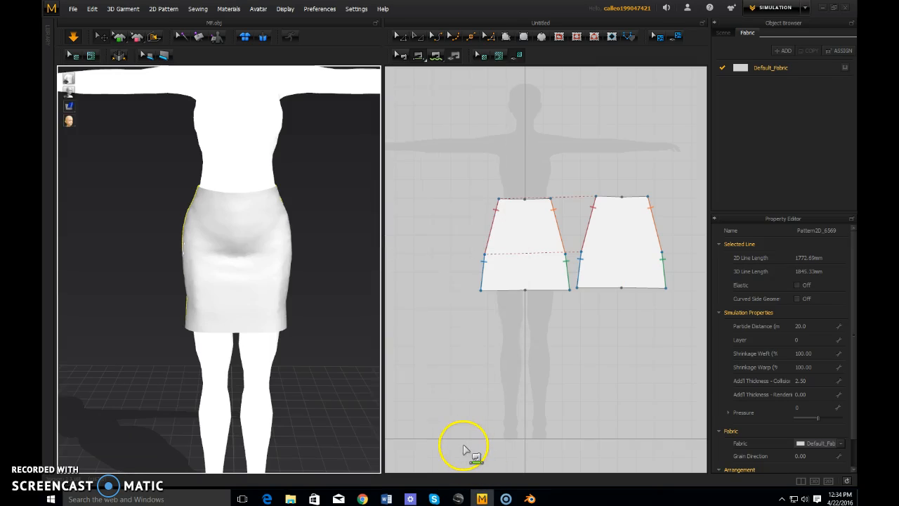
# Switch to Blender and import the avatar MF.obj from the MD ready SHAPED folder
pyautogui.click(823, 9)
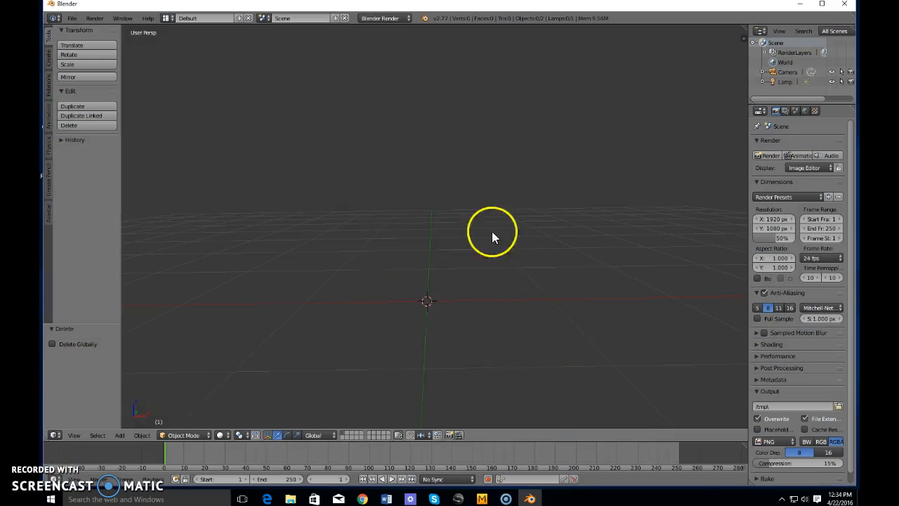
pyautogui.click(73, 18)
pyautogui.moveTo(125, 204)
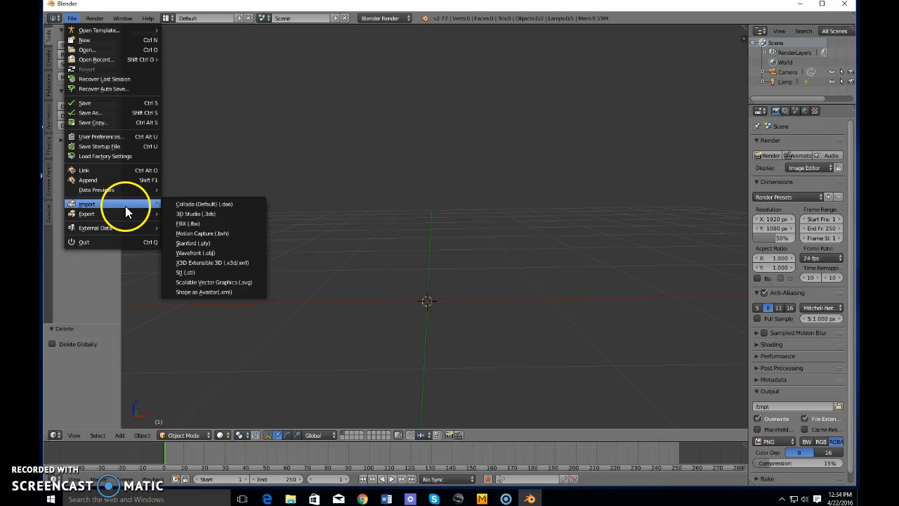
pyautogui.click(212, 253)
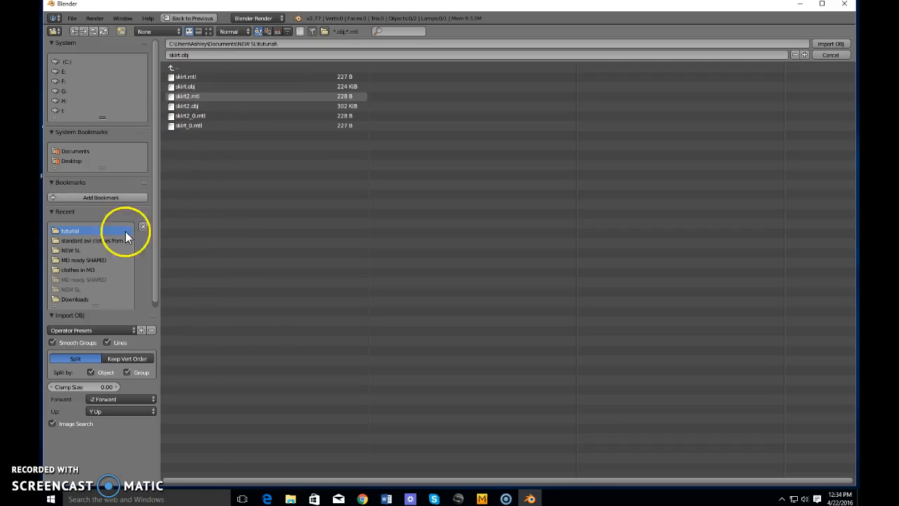
pyautogui.click(77, 251)
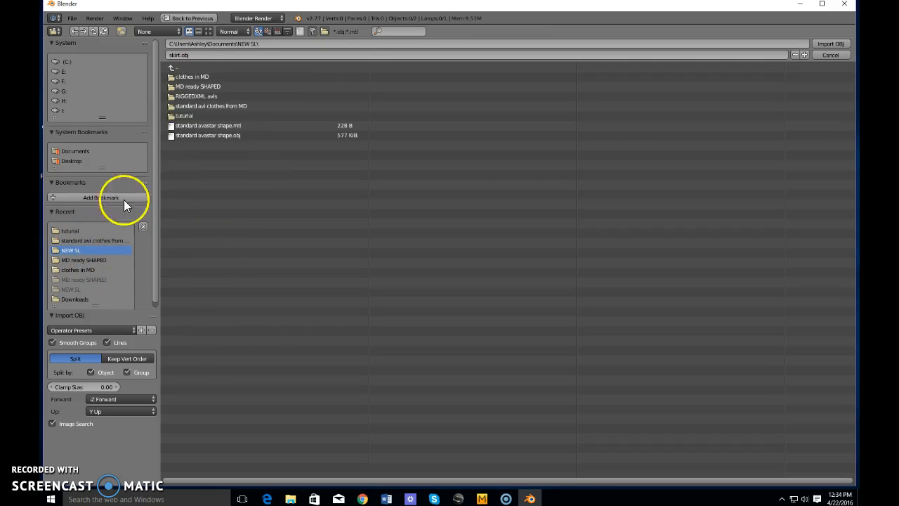
pyautogui.click(210, 88)
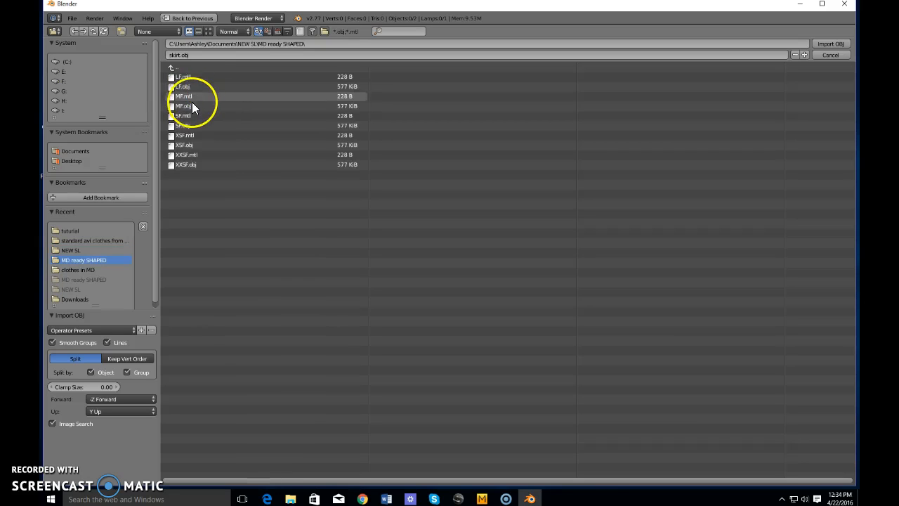
pyautogui.click(191, 106)
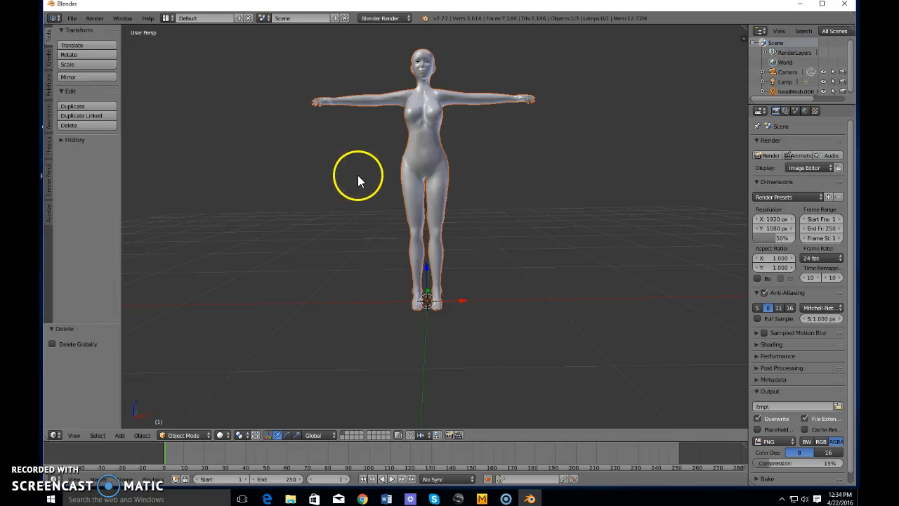
# Import skirt2.obj from the tuturial folder into the scene with the avatar
pyautogui.click(72, 19)
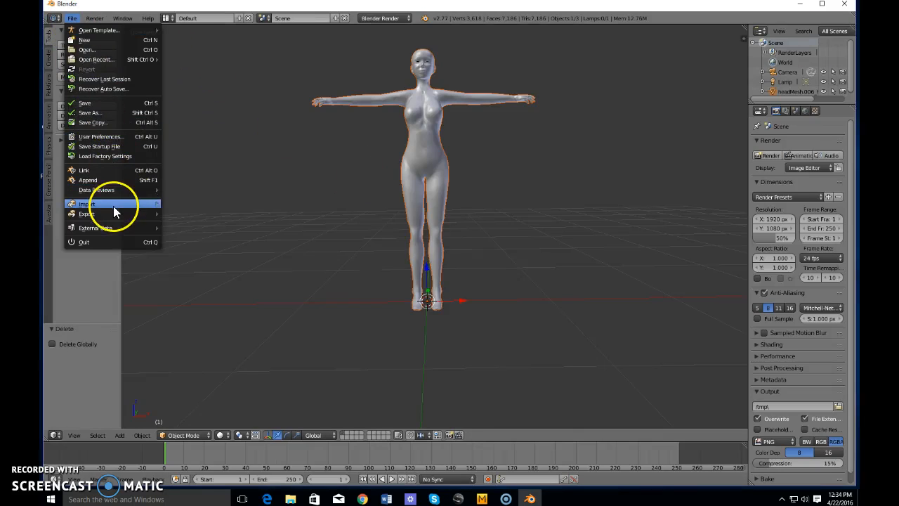
pyautogui.moveTo(113, 206)
pyautogui.click(215, 253)
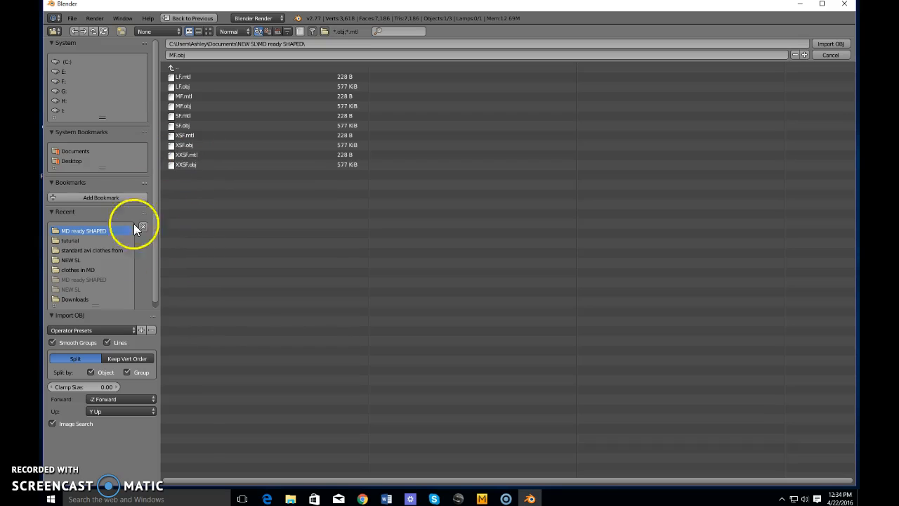
pyautogui.click(70, 241)
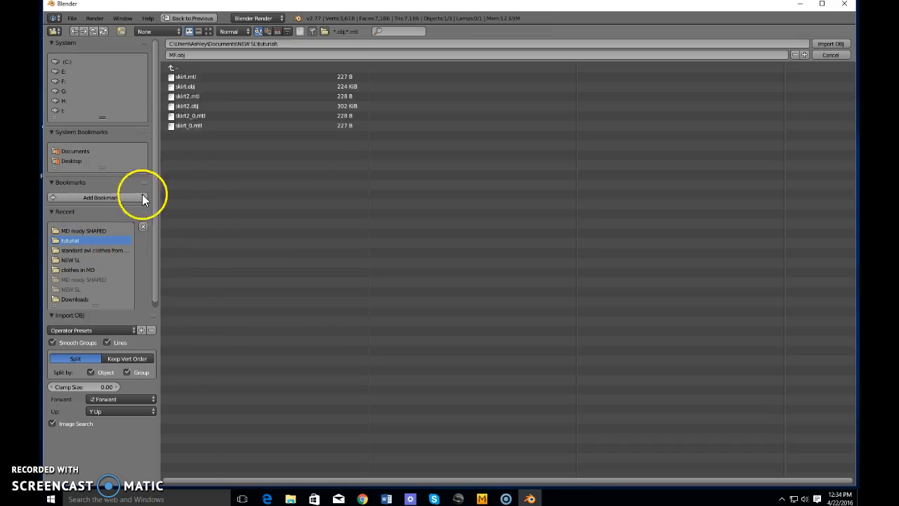
pyautogui.click(200, 106)
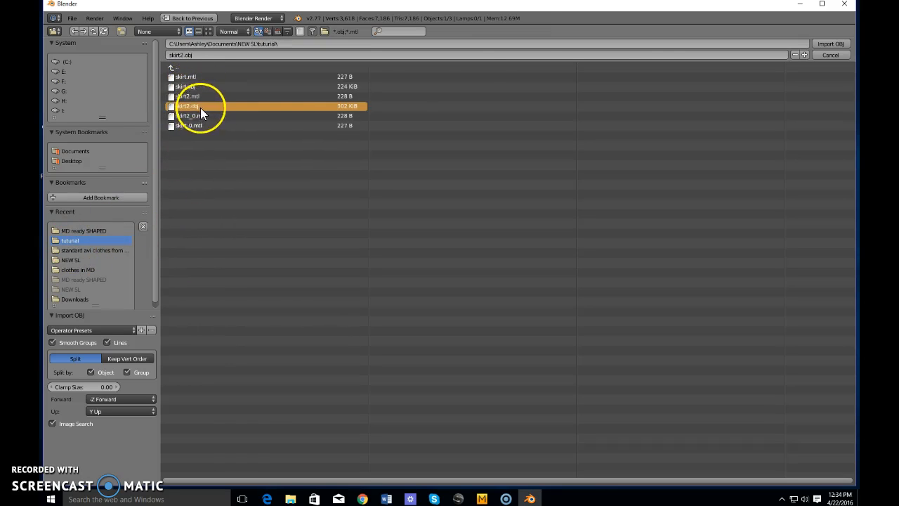
pyautogui.click(828, 45)
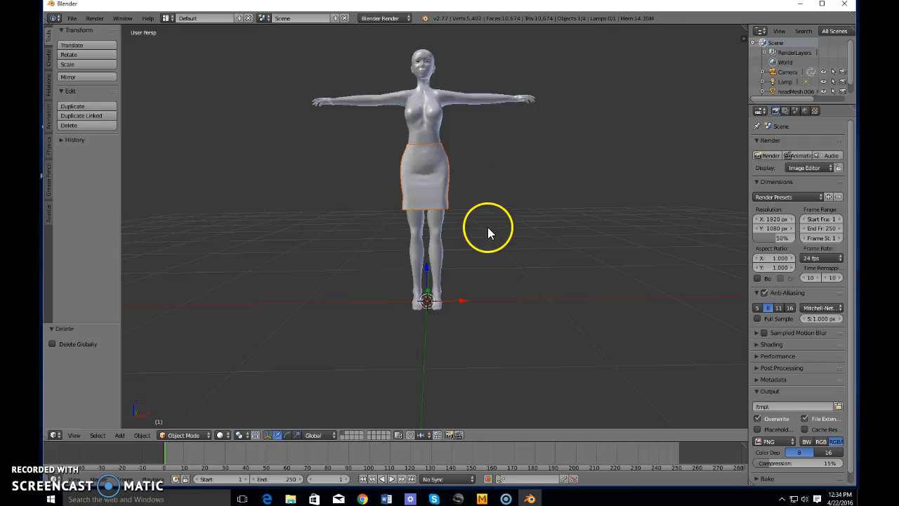
# Try moving the imported skirt sideways and down off the avatar's hips, and undo the move
pyautogui.scroll(4, 504, 186)
pyautogui.keyDown('shift'); pyautogui.scroll(8, 504, 190); pyautogui.keyUp('shift')
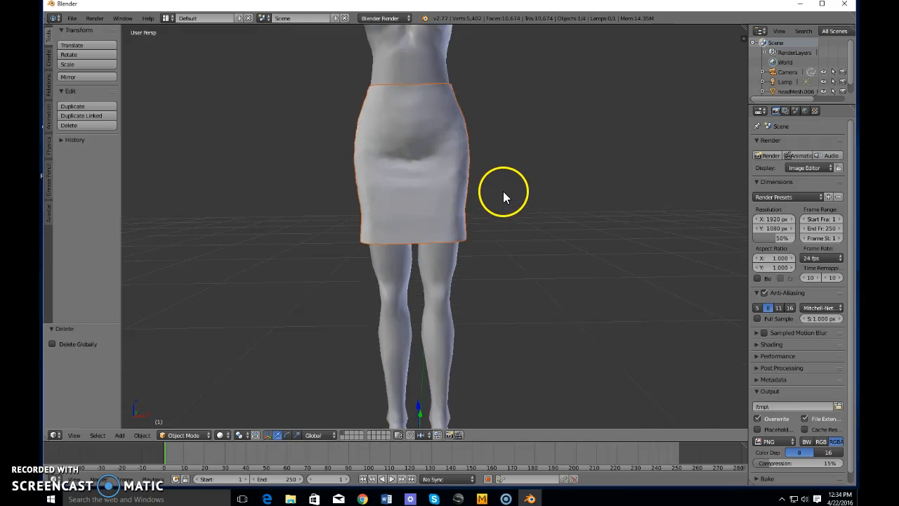
pyautogui.press('g')
pyautogui.click(547, 203)
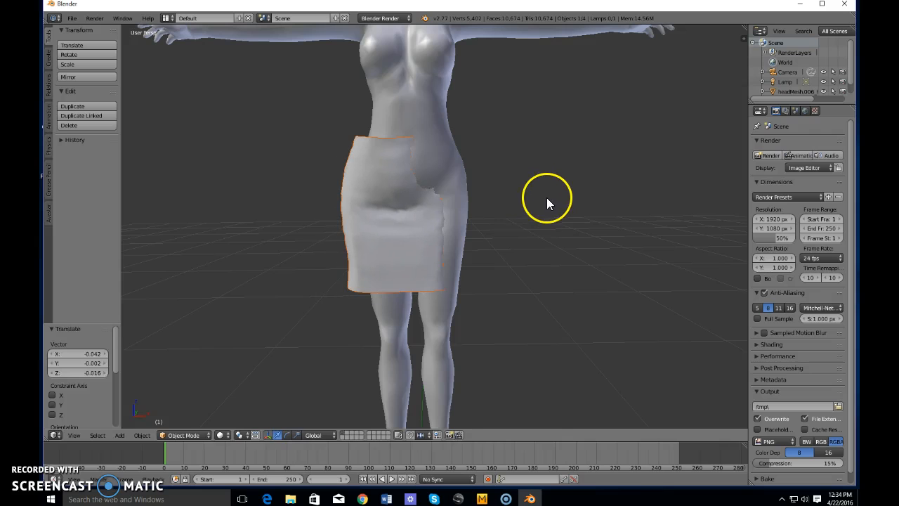
pyautogui.hotkey('ctrl', 'z')
# Select the skirt mesh on the avatar as the active object
pyautogui.moveTo(595, 209); pyautogui.dragTo(488, 219, button='middle')
pyautogui.rightClick(428, 203)
pyautogui.scroll(-3, 488, 219)
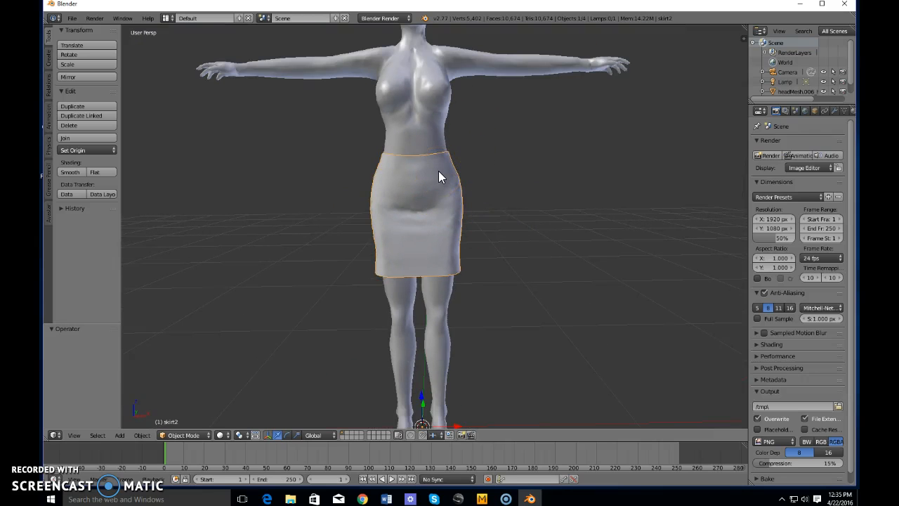
# Try shifting the selected skirt toward the avatar's other side, and undo the shift to restore its fit
pyautogui.moveTo(450, 161); pyautogui.dragTo(443, 240, button='middle')
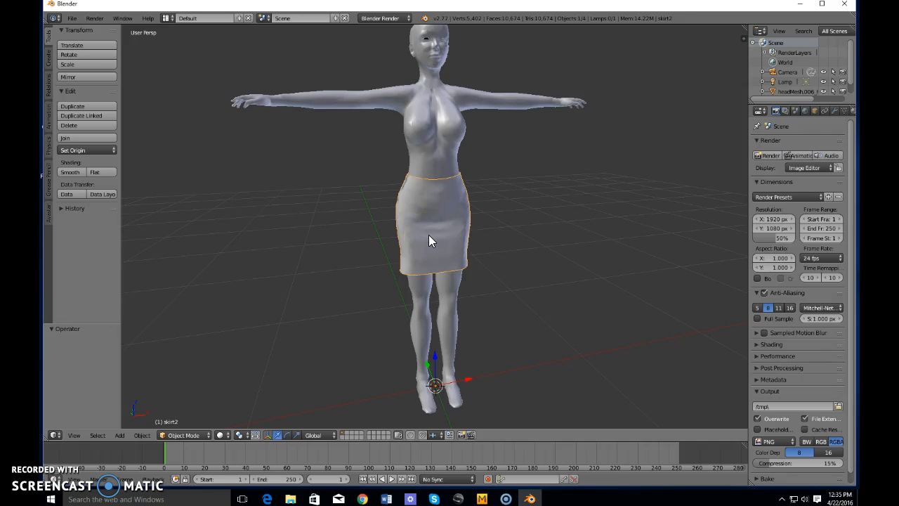
pyautogui.press('g')
pyautogui.click(548, 236)
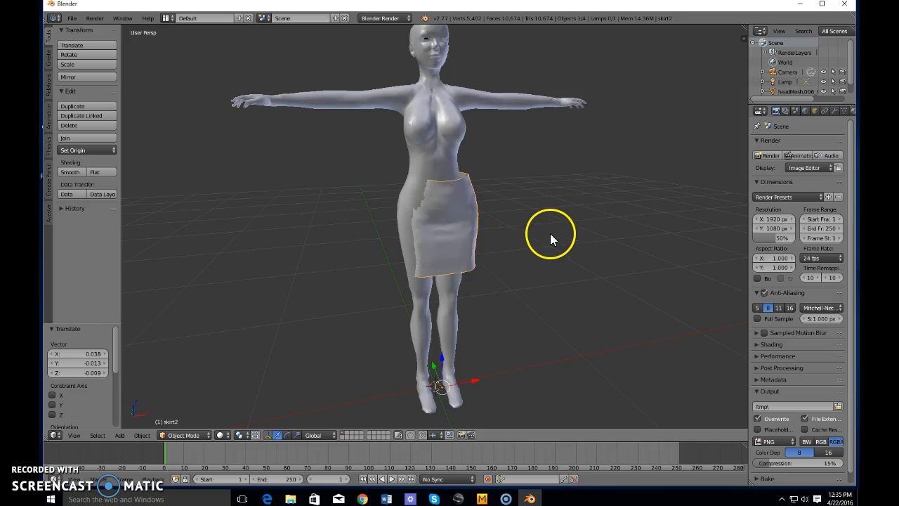
pyautogui.hotkey('ctrl', 'z')
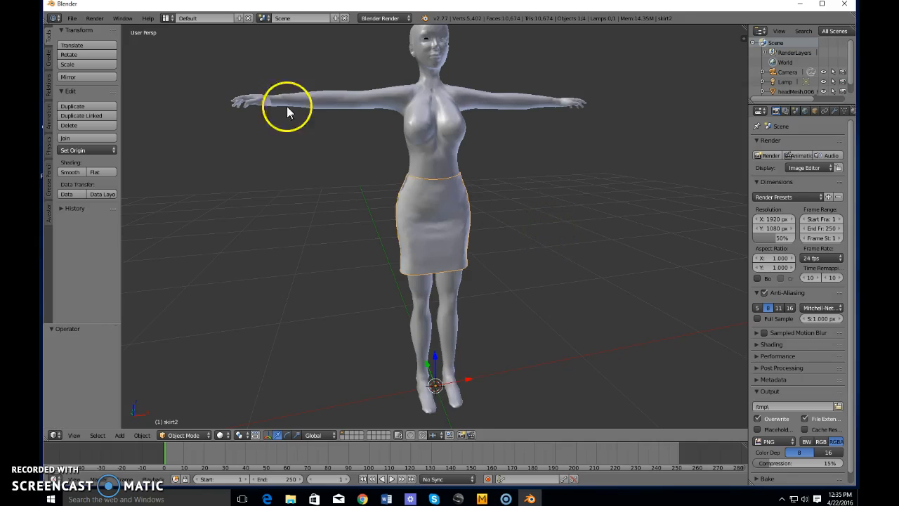
# Examine the skirt's surface and fit up close from the side and the front
pyautogui.moveTo(427, 195); pyautogui.dragTo(470, 251, button='middle')
pyautogui.scroll(6, 472, 252)
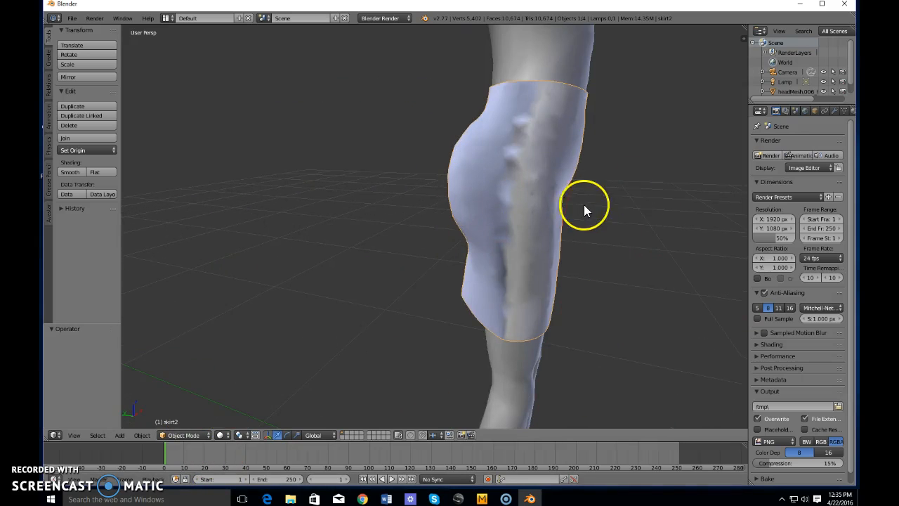
pyautogui.moveTo(666, 225); pyautogui.dragTo(564, 220, button='middle')
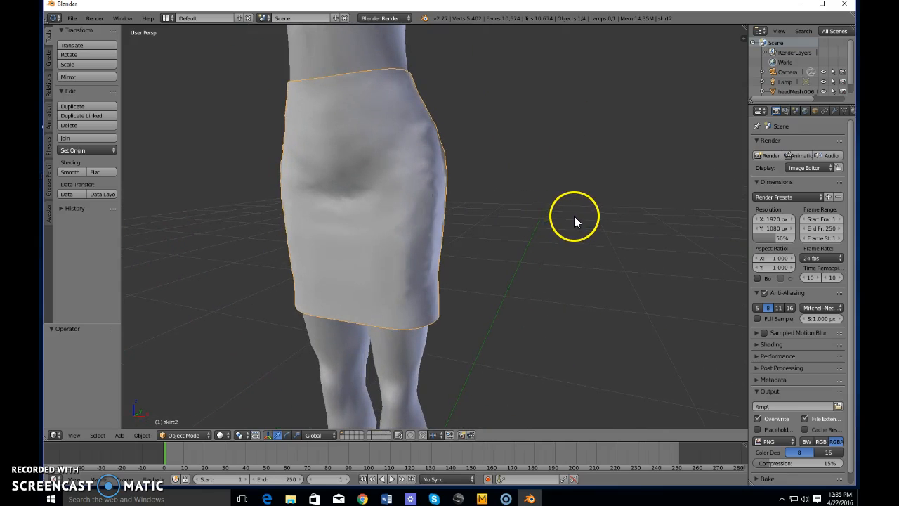